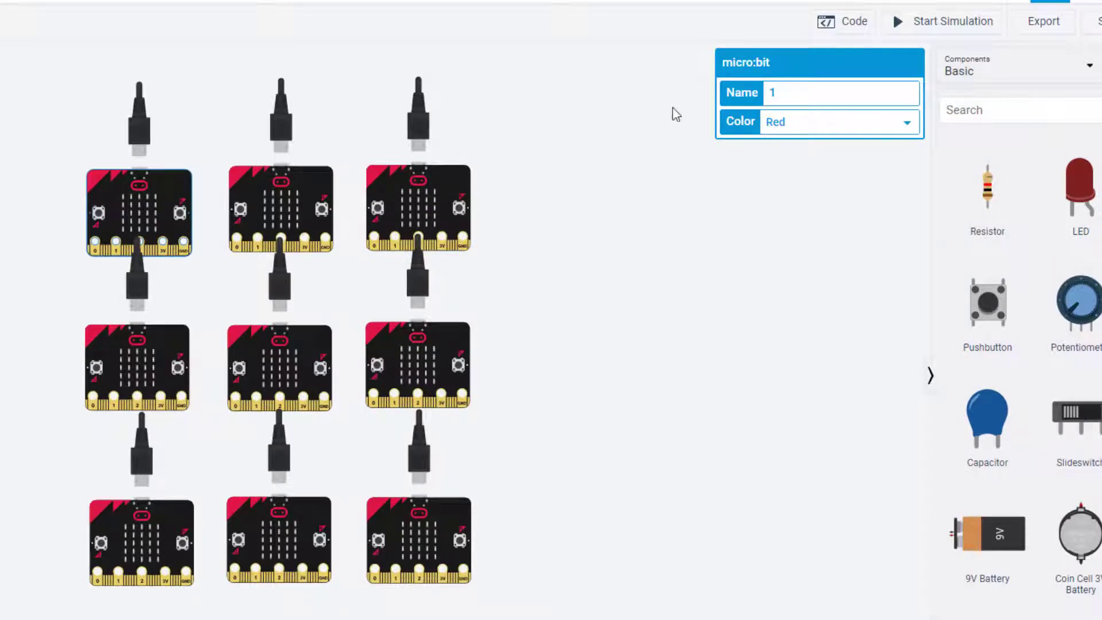
Start the simulation so all nine micro:bits light their letters.
left_click(927, 25)
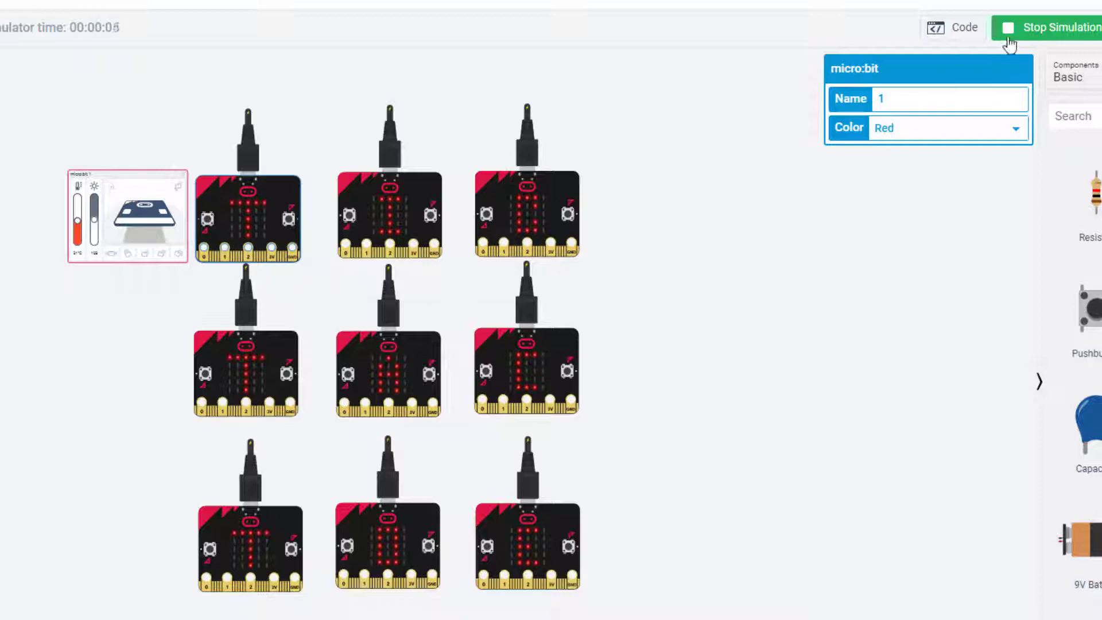
Stack micro:bit 1's button A and B blocks under on start, then shake it to clear every display.
left_click(949, 29)
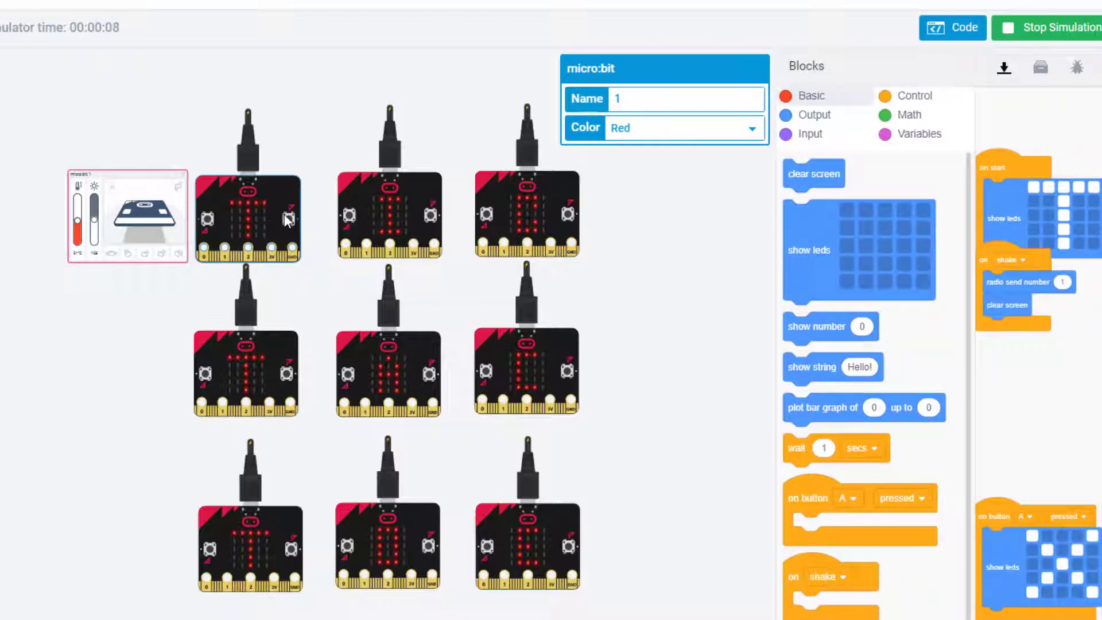
left_click(655, 207)
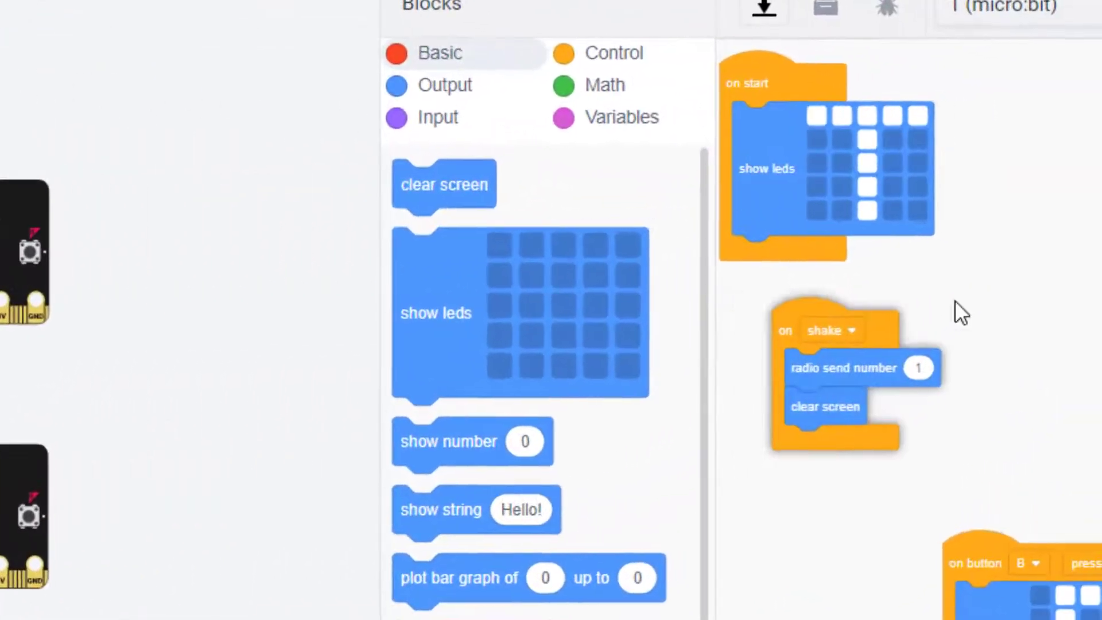
left_click_drag(955, 301, 1044, 287)
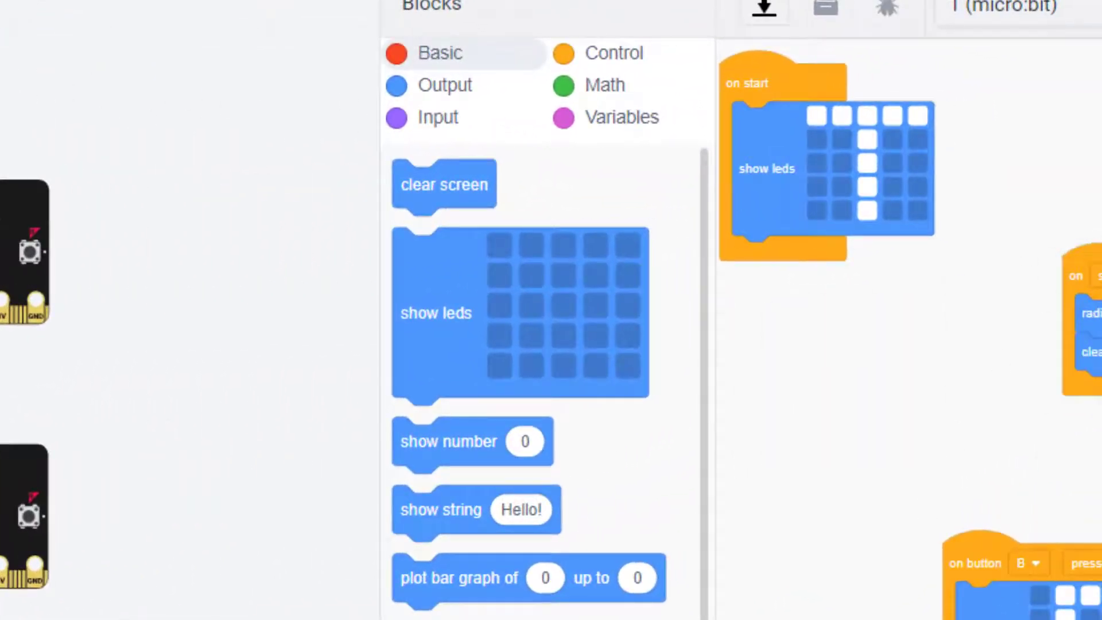
left_click_drag(746, 362, 763, 301)
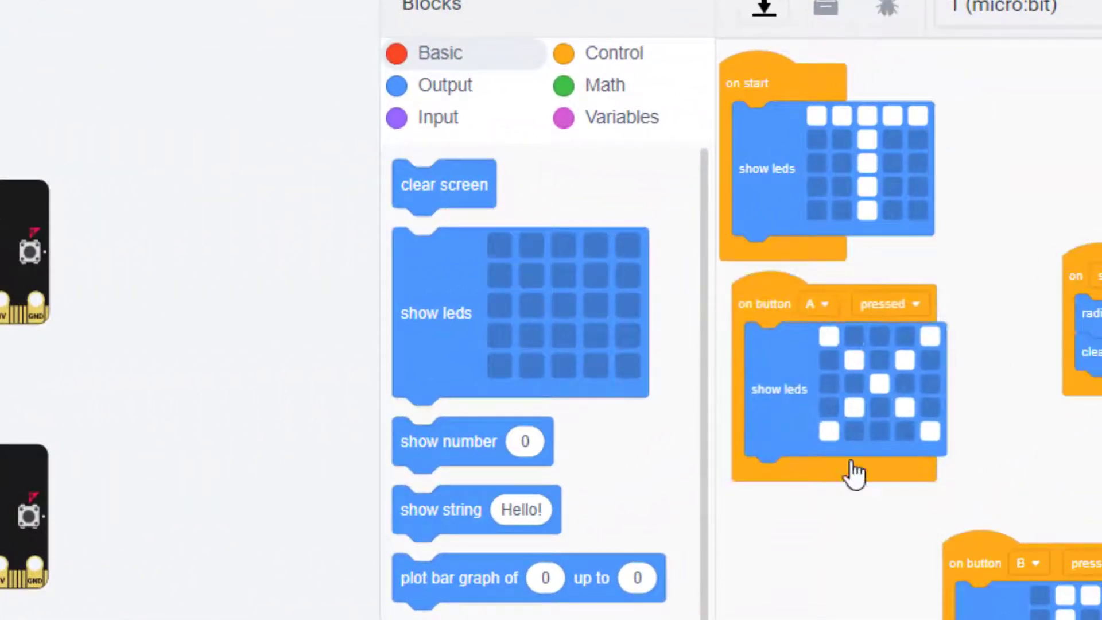
left_click_drag(1006, 539, 805, 258)
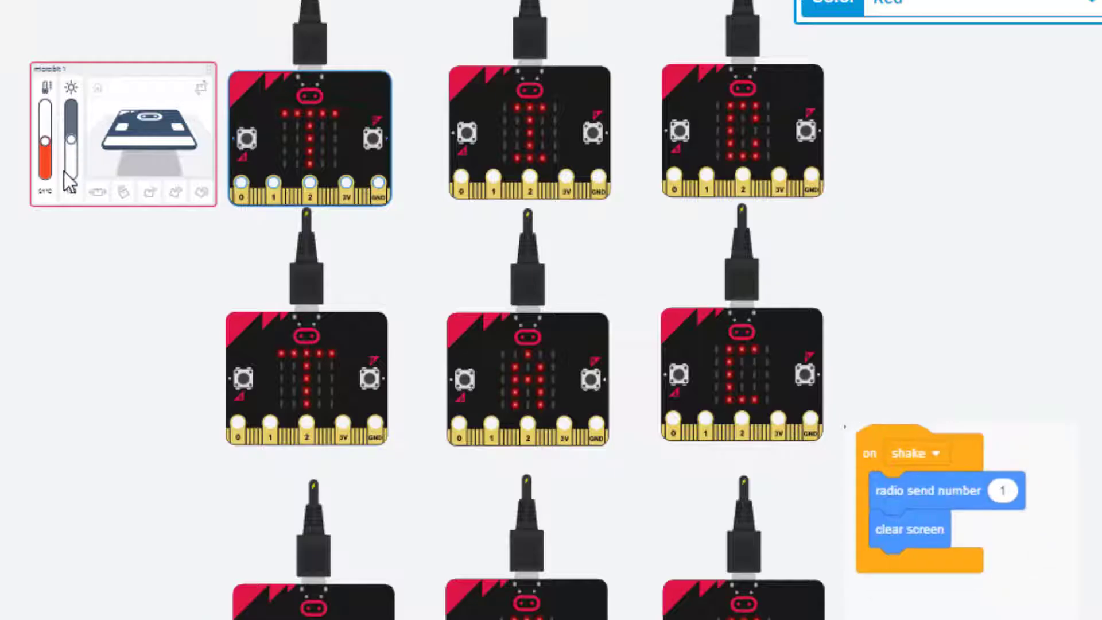
left_click(99, 195)
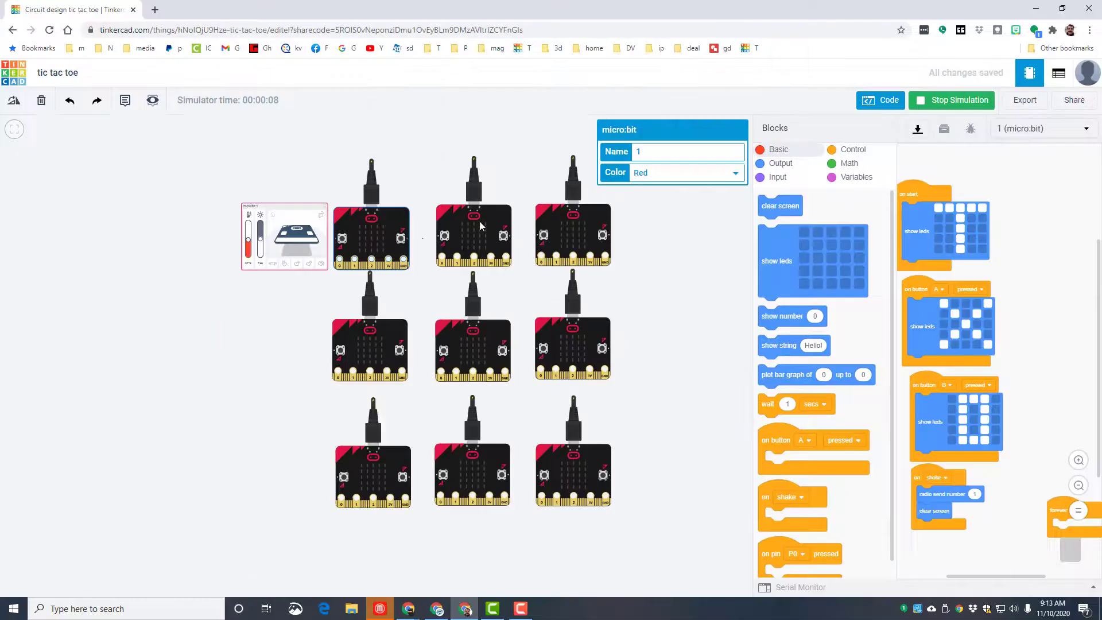
Line up micro:bit 2's on start and button B blocks into a neat column.
left_click(466, 228)
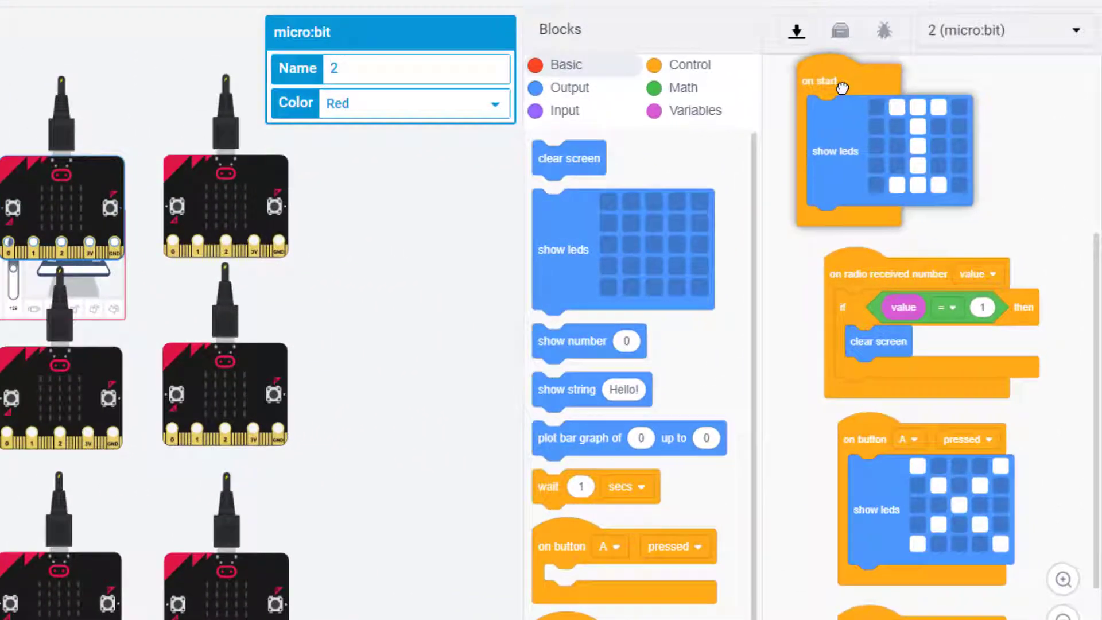
left_click_drag(843, 87, 839, 86)
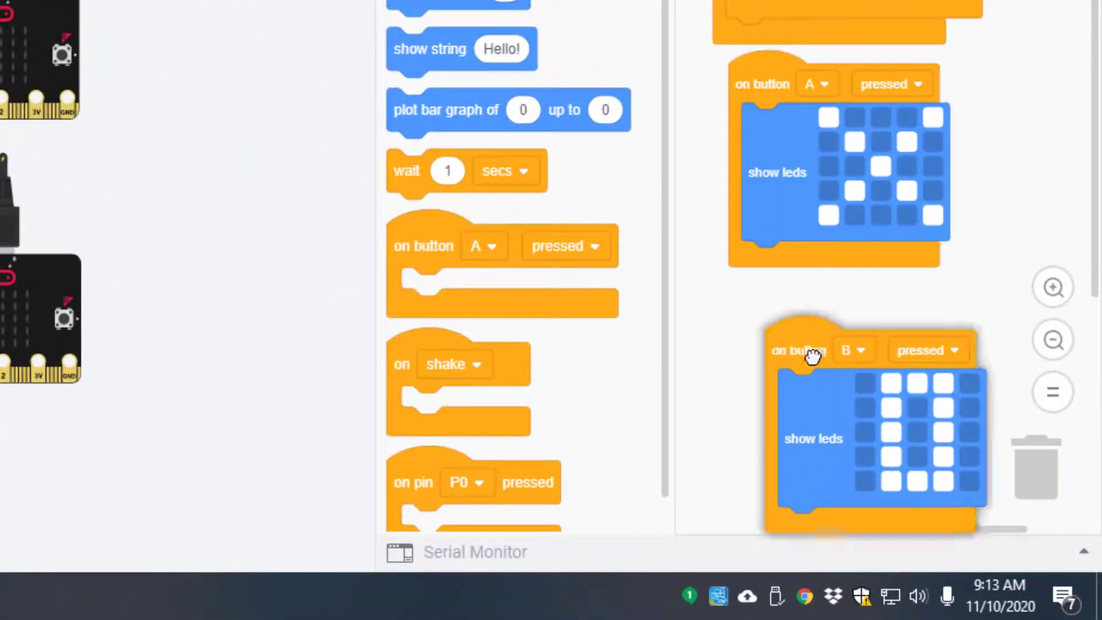
left_click_drag(810, 358, 772, 317)
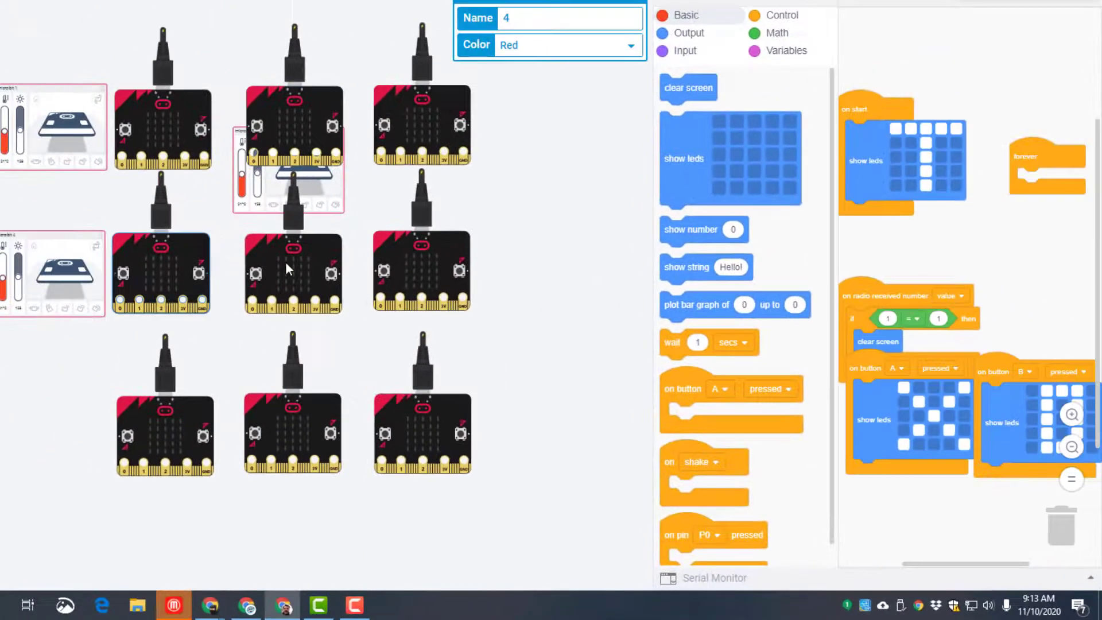
Inspect the block code of micro:bits 5, 6 and 8.
left_click(286, 261)
left_click(402, 260)
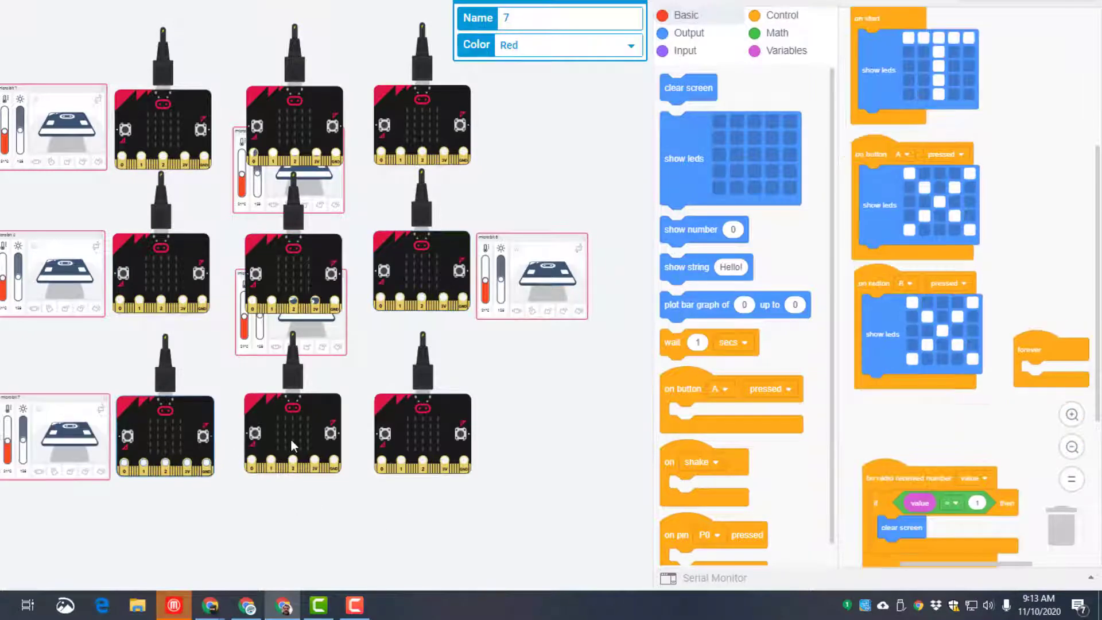
left_click(290, 438)
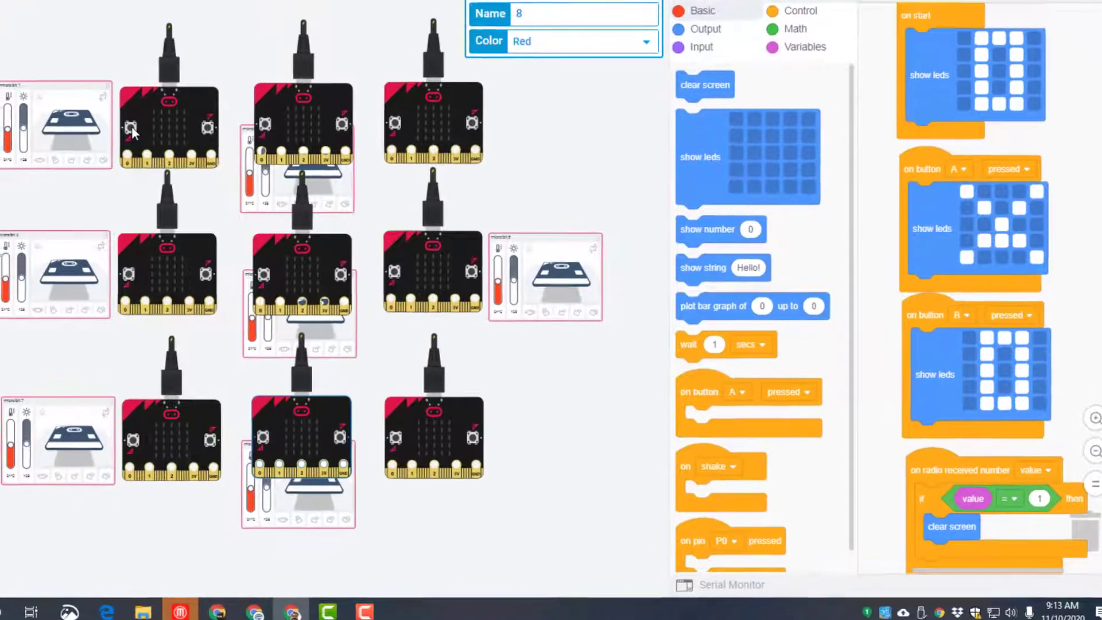
Play X and O moves on the top-left, top-middle, centre, middle-left and middle-right boards.
left_click(127, 131)
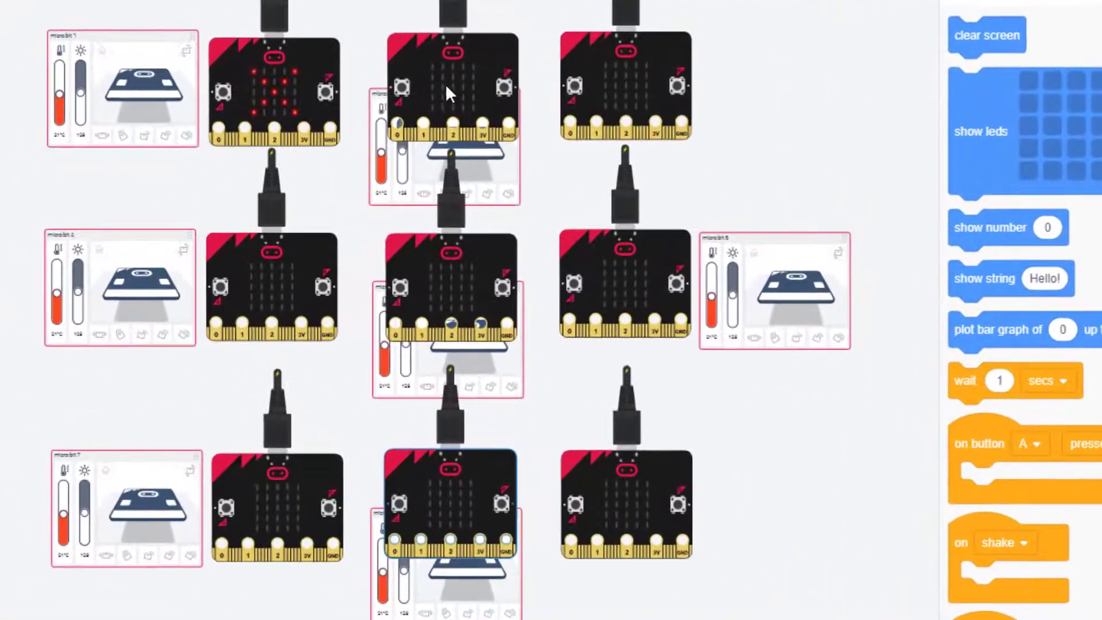
left_click(505, 86)
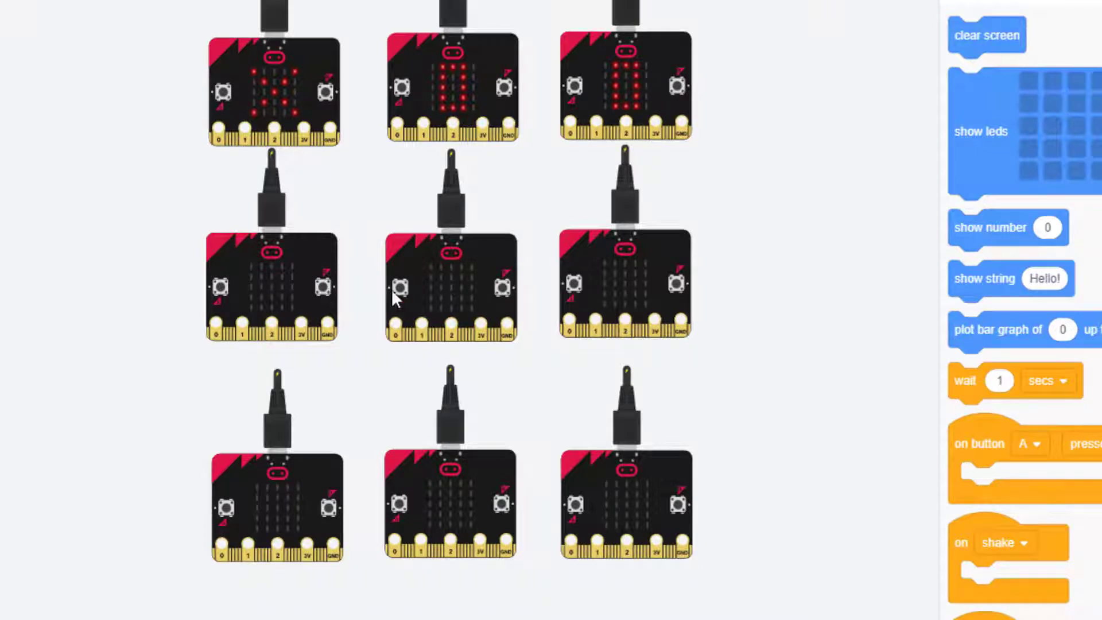
left_click(505, 285)
left_click(222, 285)
left_click(574, 282)
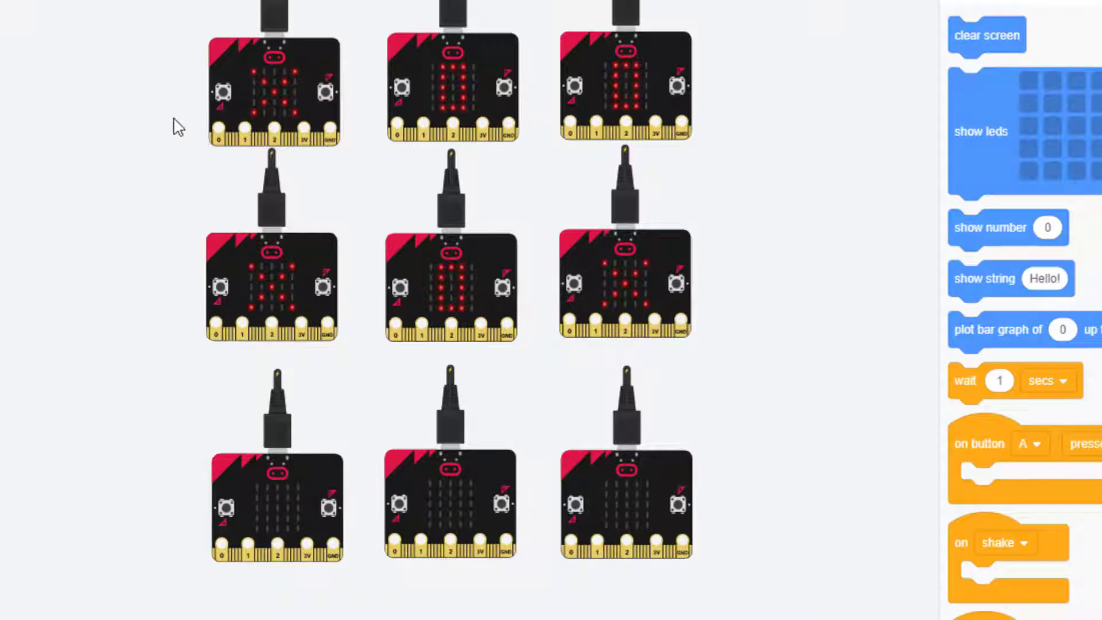
Shake the top-left micro:bit to clear every board.
left_click(230, 69)
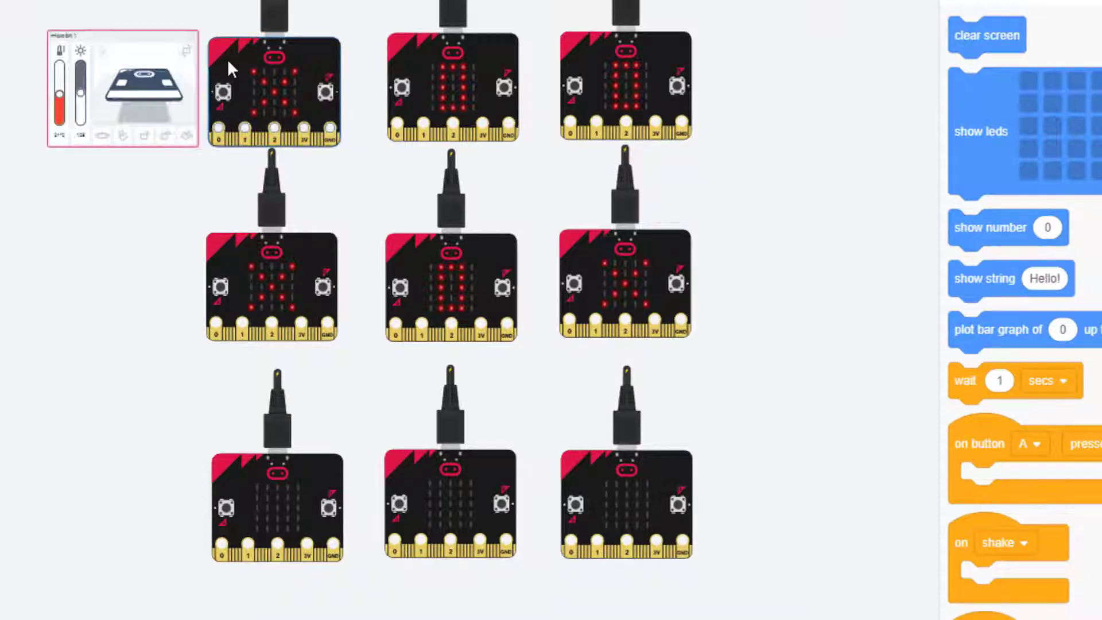
left_click(104, 139)
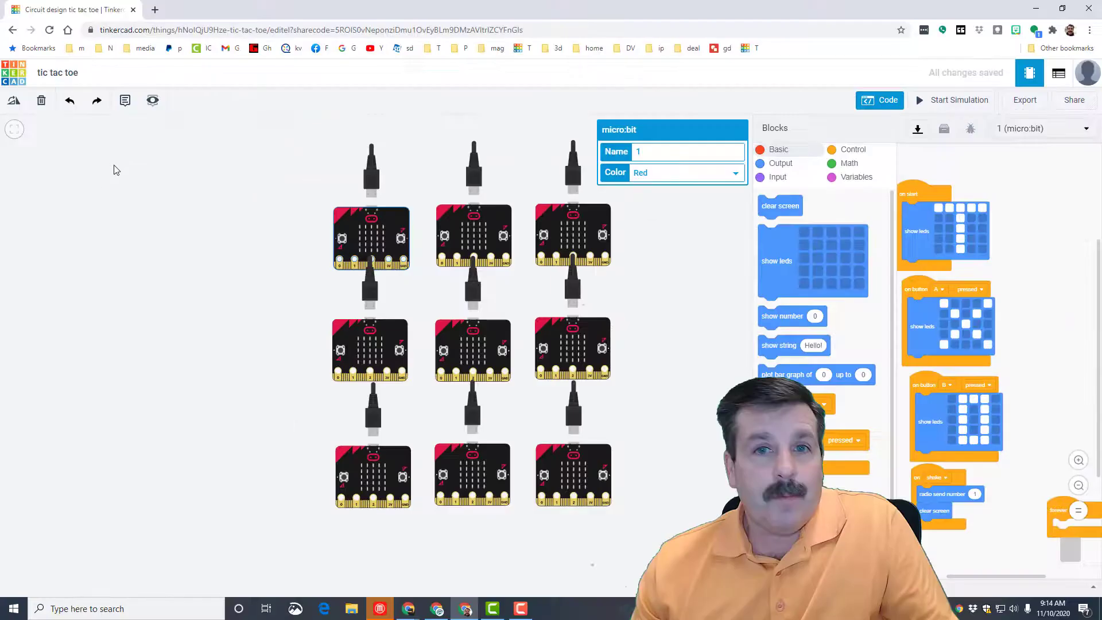
Create a new circuit from the dashboard and rename it 'tic tac toe mdh'.
left_click(14, 72)
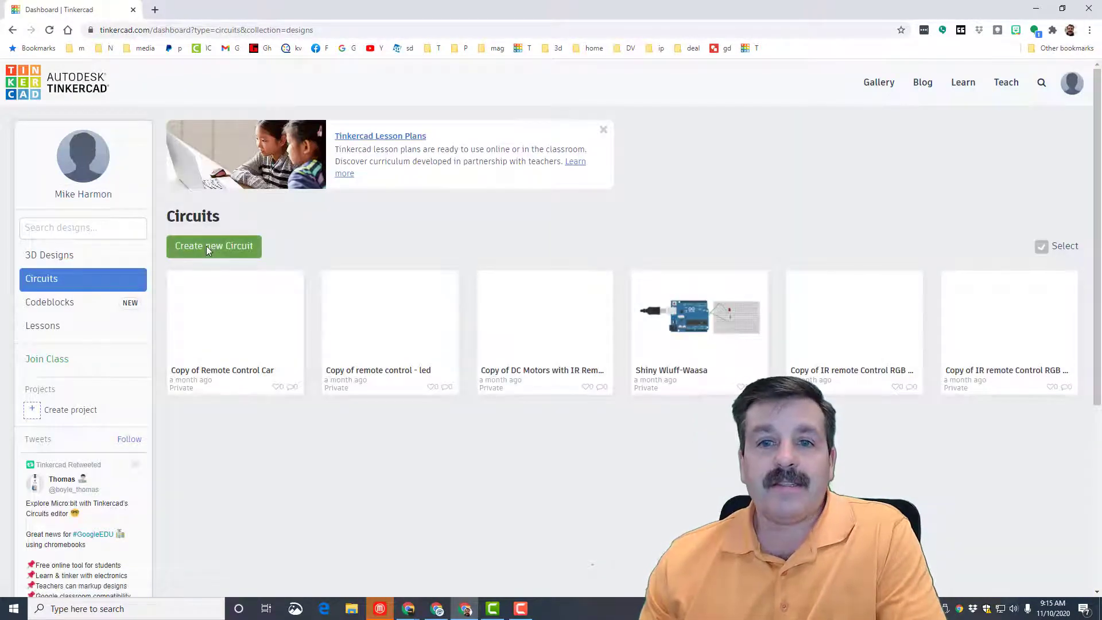
left_click(215, 247)
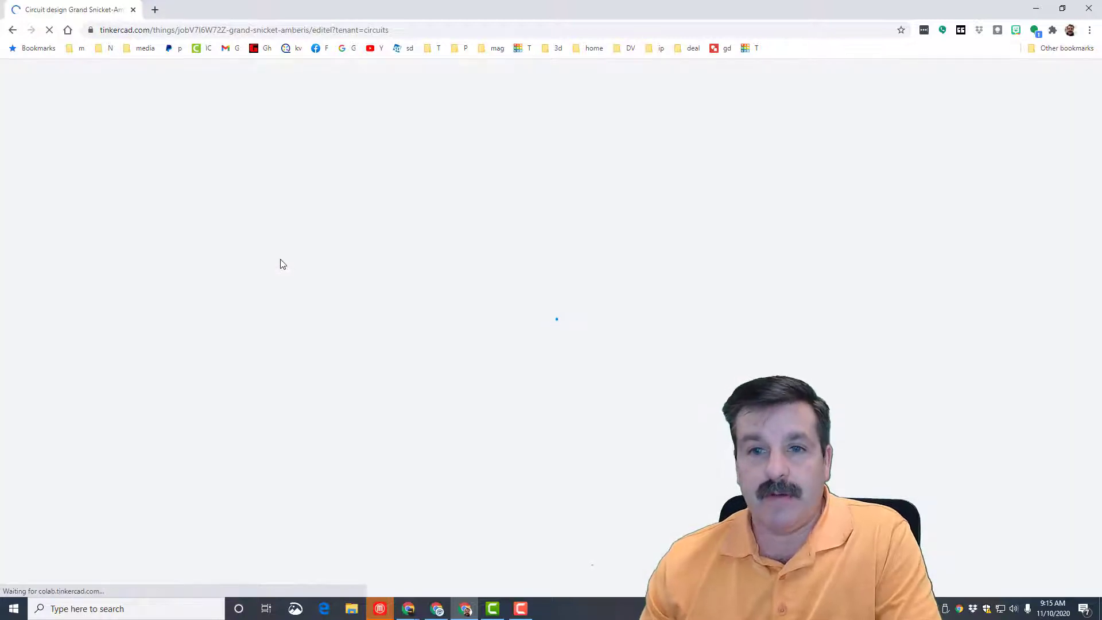
left_click(85, 73)
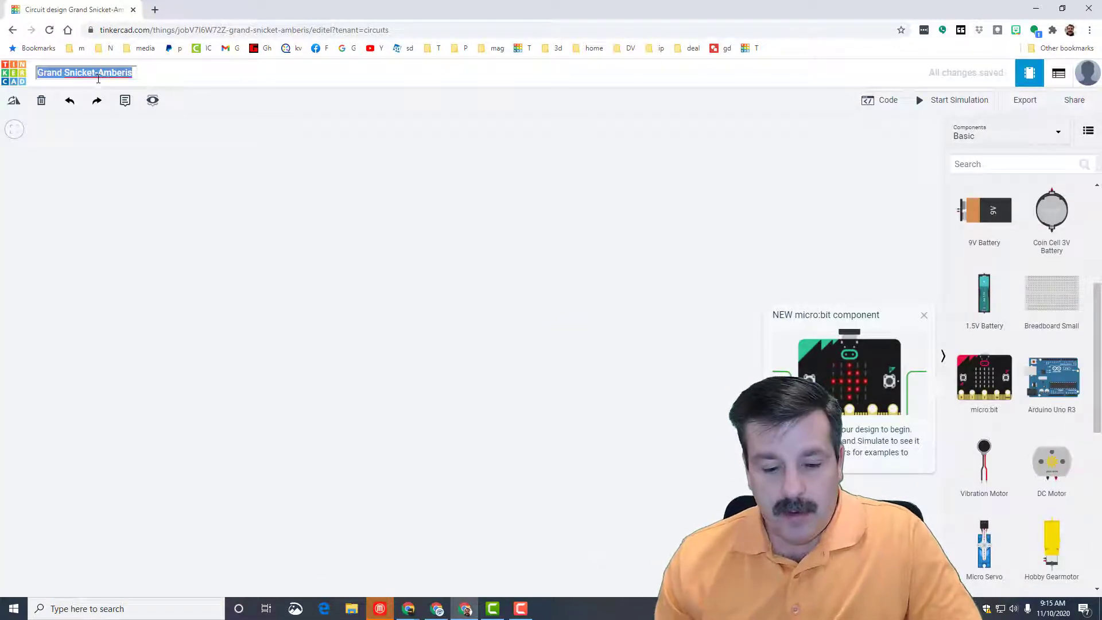
type("tic tac")
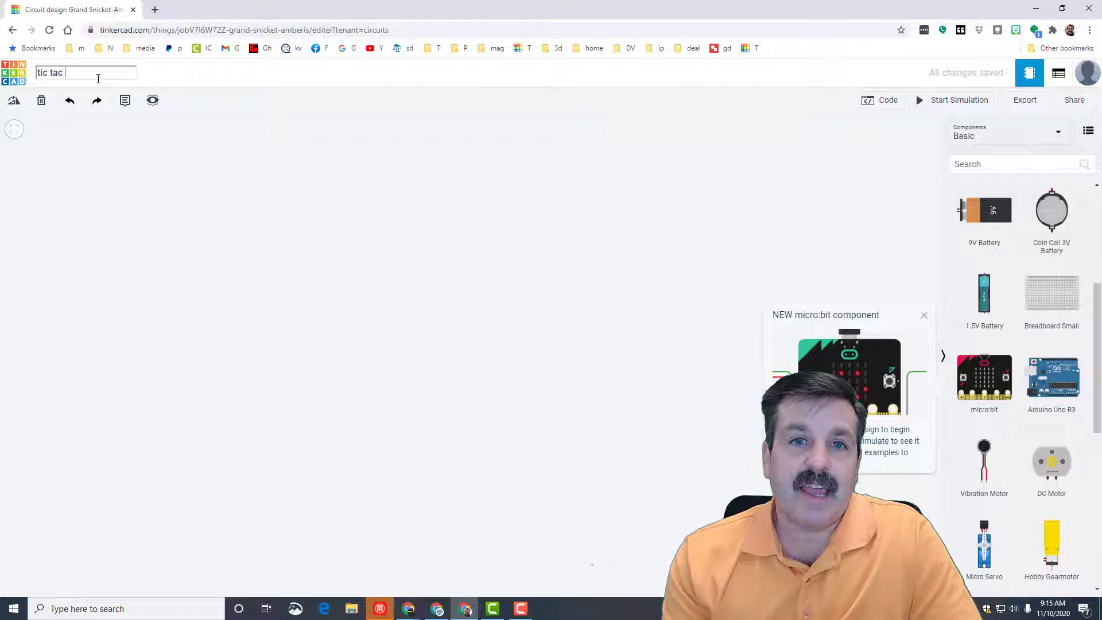
type("toe mdh")
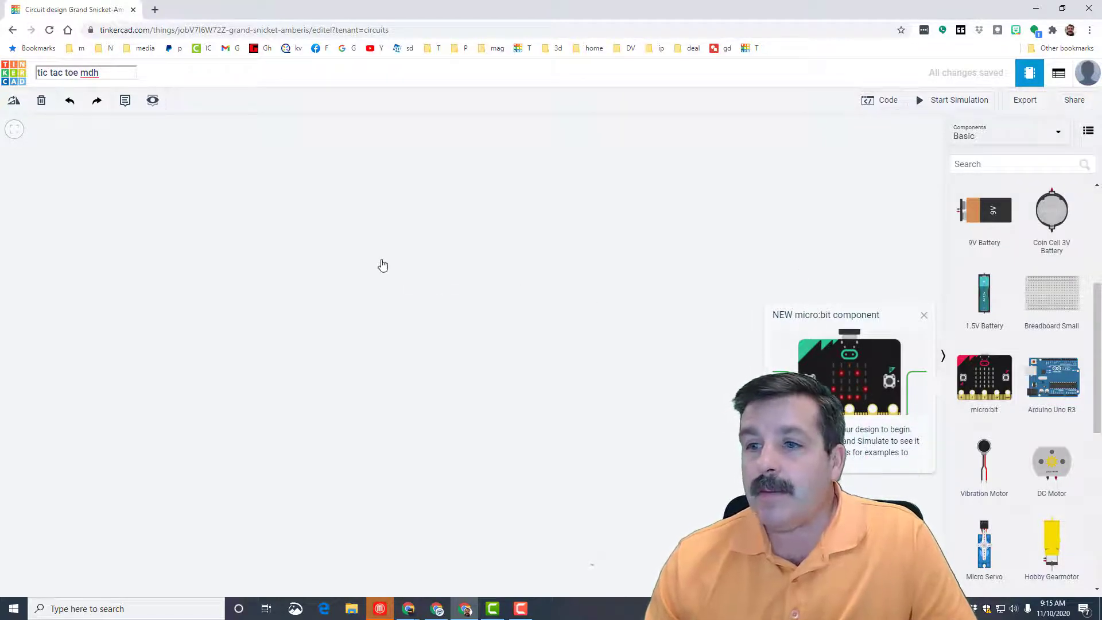
Add a micro:bit, duplicate it beside the first, and bring up the first one's block code.
left_click(384, 264)
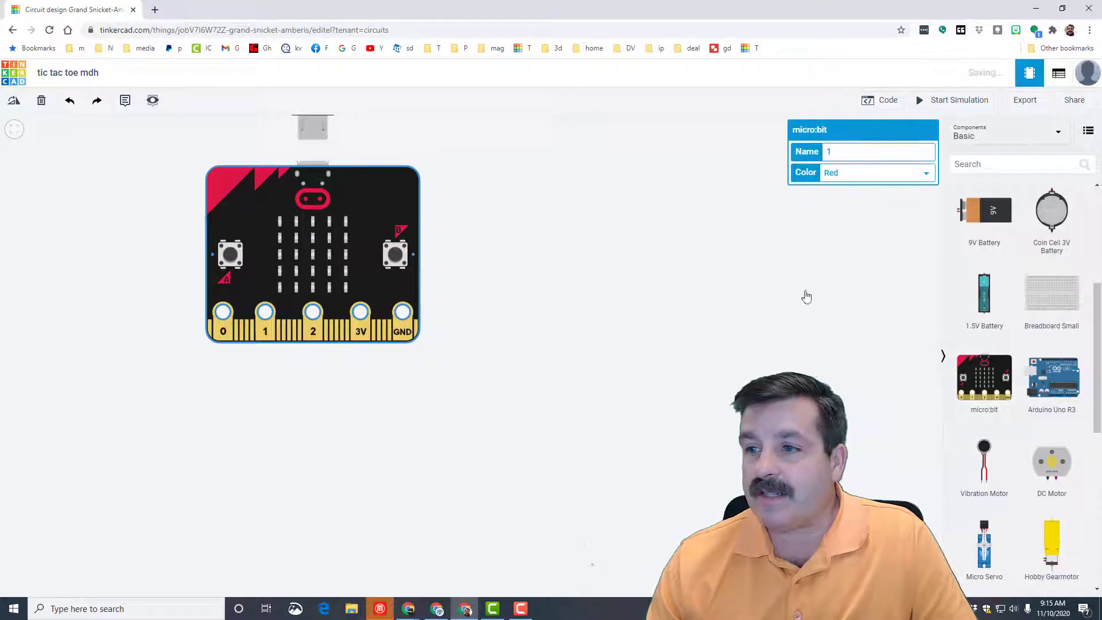
key("ctrl+d")
left_click(555, 255)
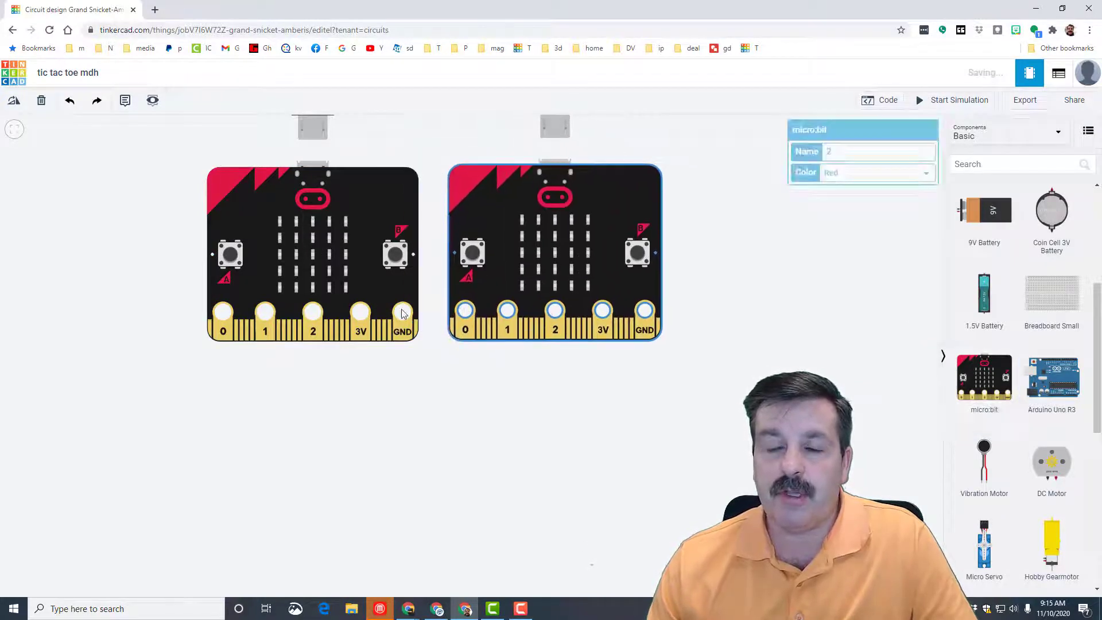
left_click(306, 268)
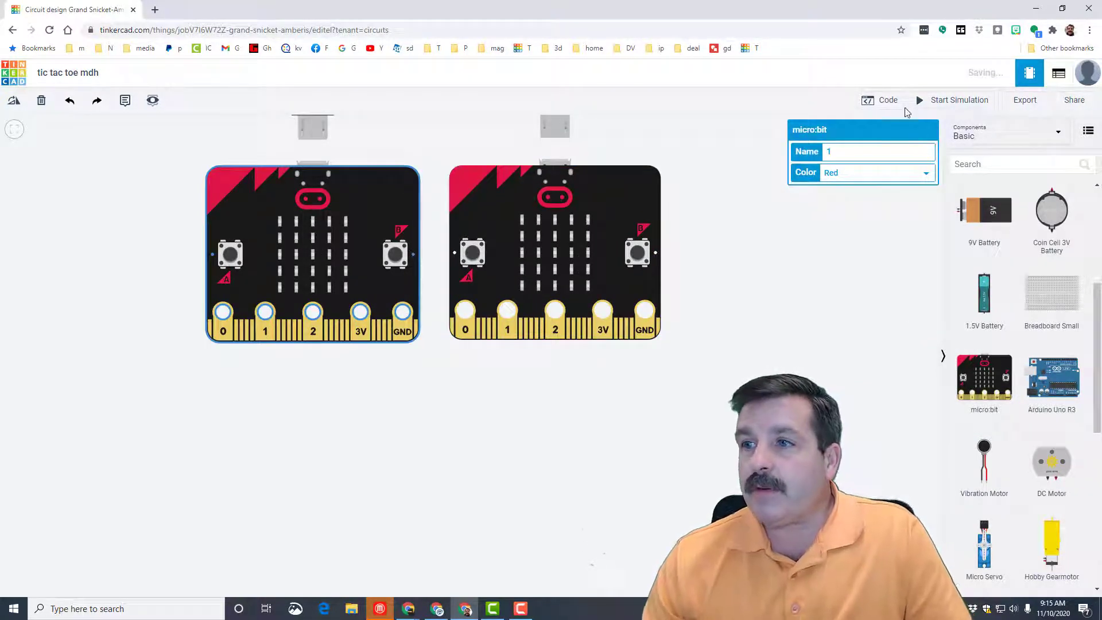
left_click(880, 99)
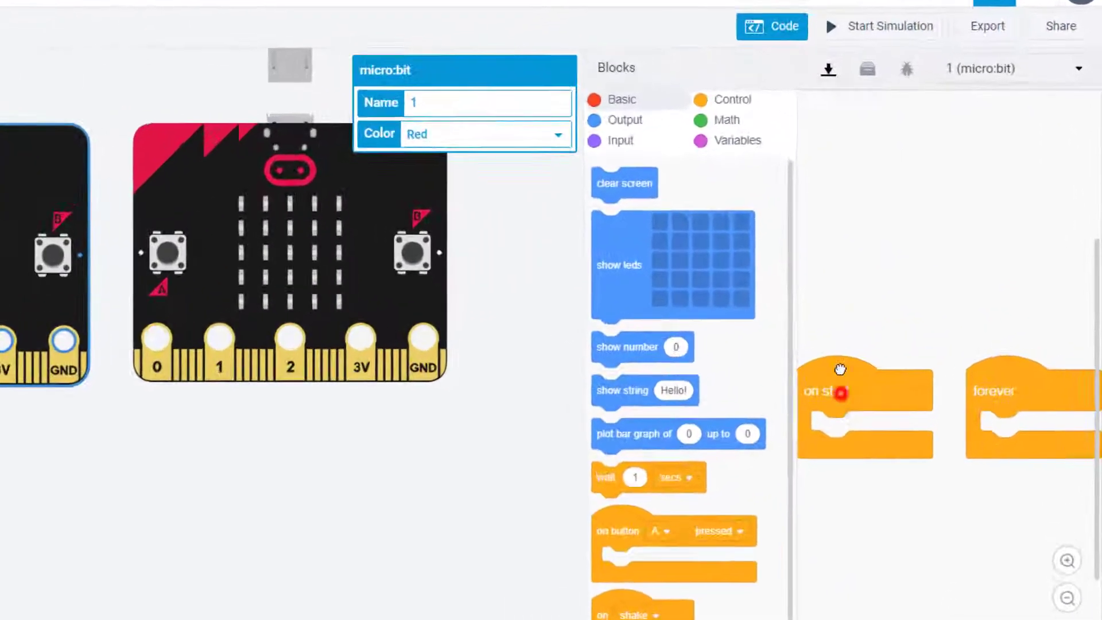
Give on start a show leds block lit as a T (top row plus middle column).
left_click_drag(841, 379, 827, 181)
left_click_drag(615, 238, 840, 244)
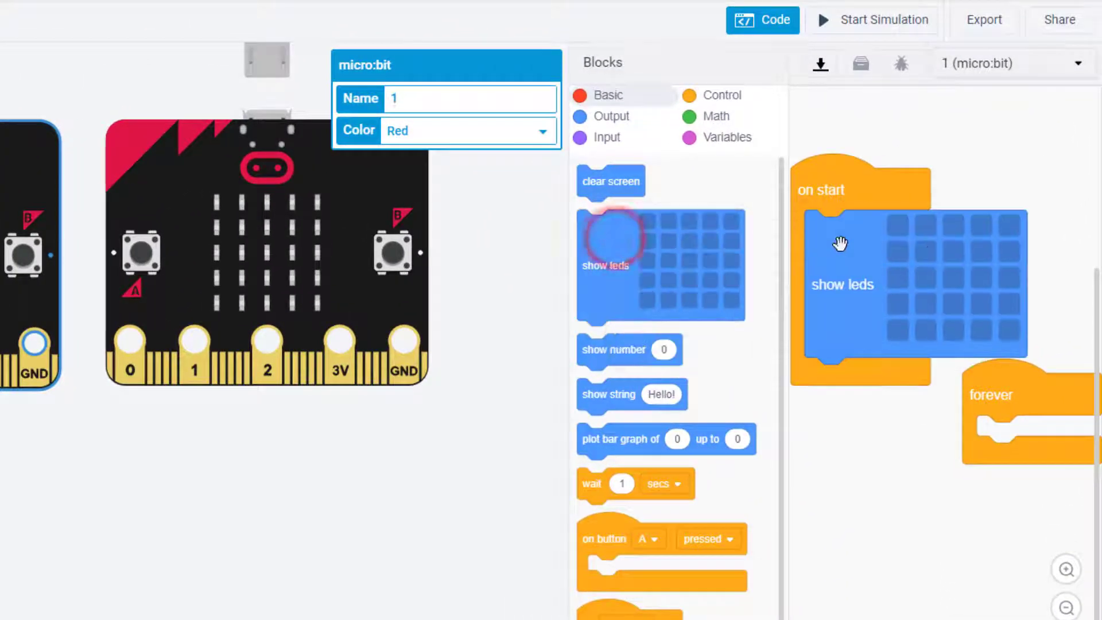
left_click(898, 228)
left_click(926, 228)
left_click(983, 229)
left_click(1011, 229)
left_click(955, 228)
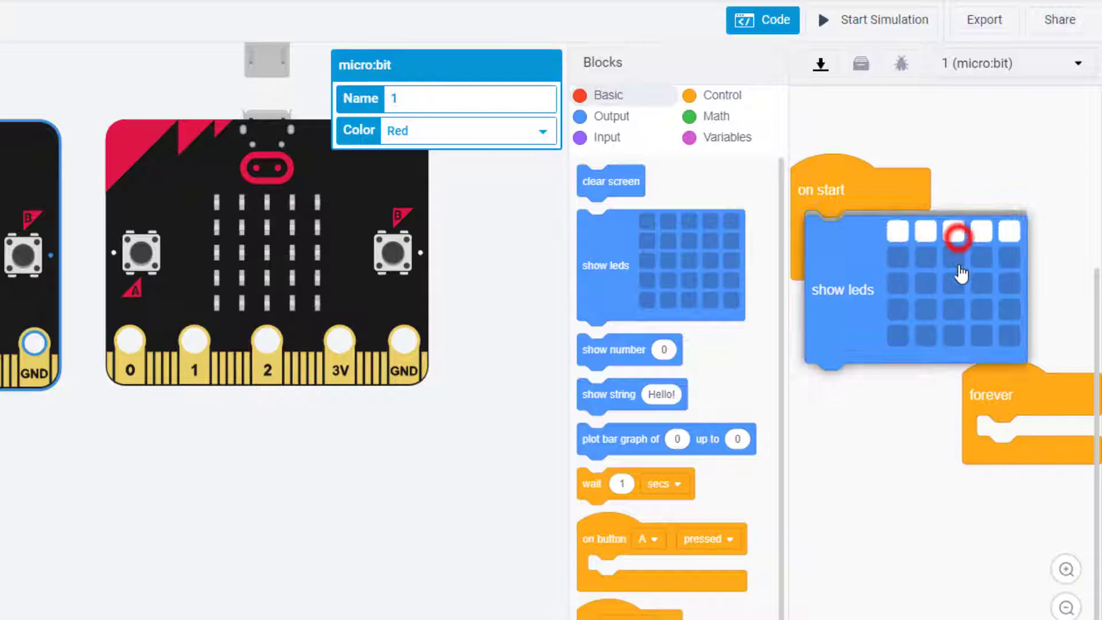
left_click(954, 329)
left_click(955, 303)
left_click(955, 278)
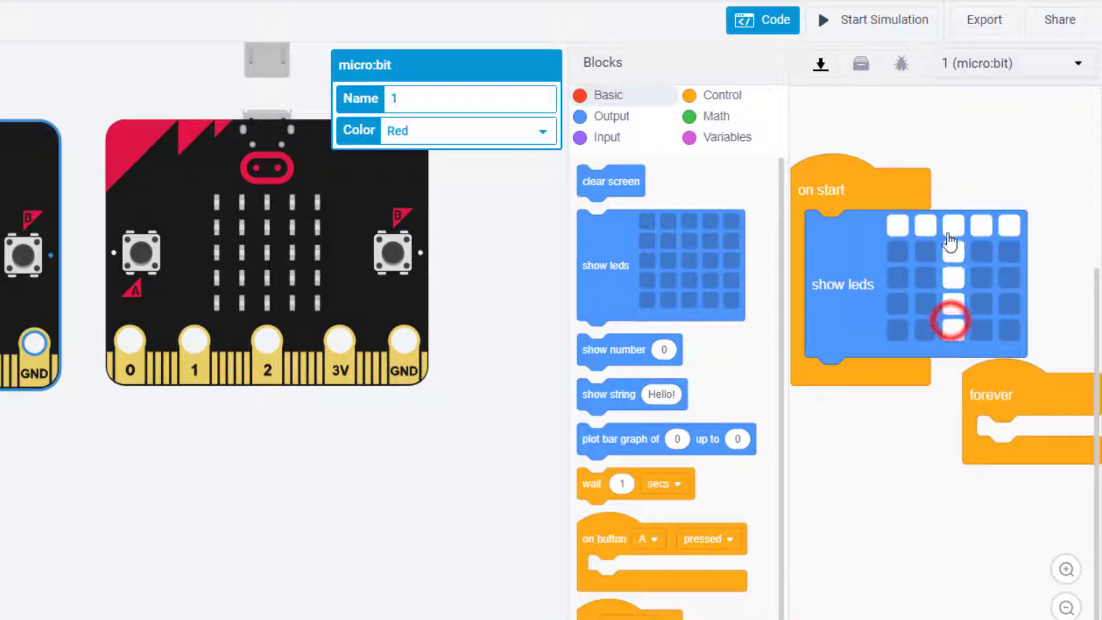
left_click(954, 254)
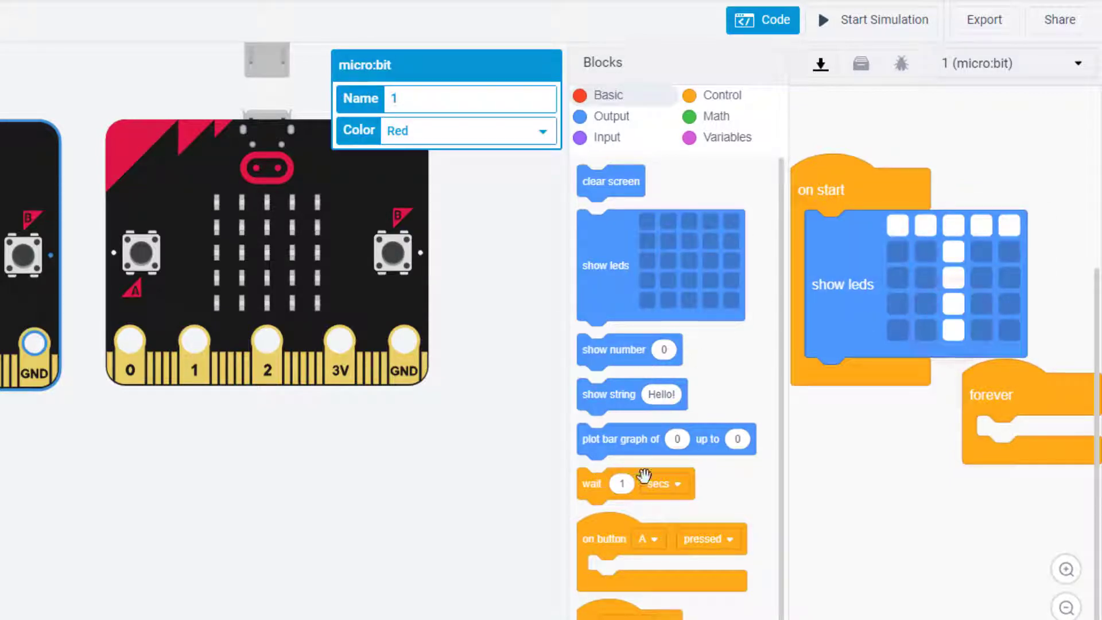
Add an on button A pressed event below the start code.
left_click_drag(610, 535, 830, 425)
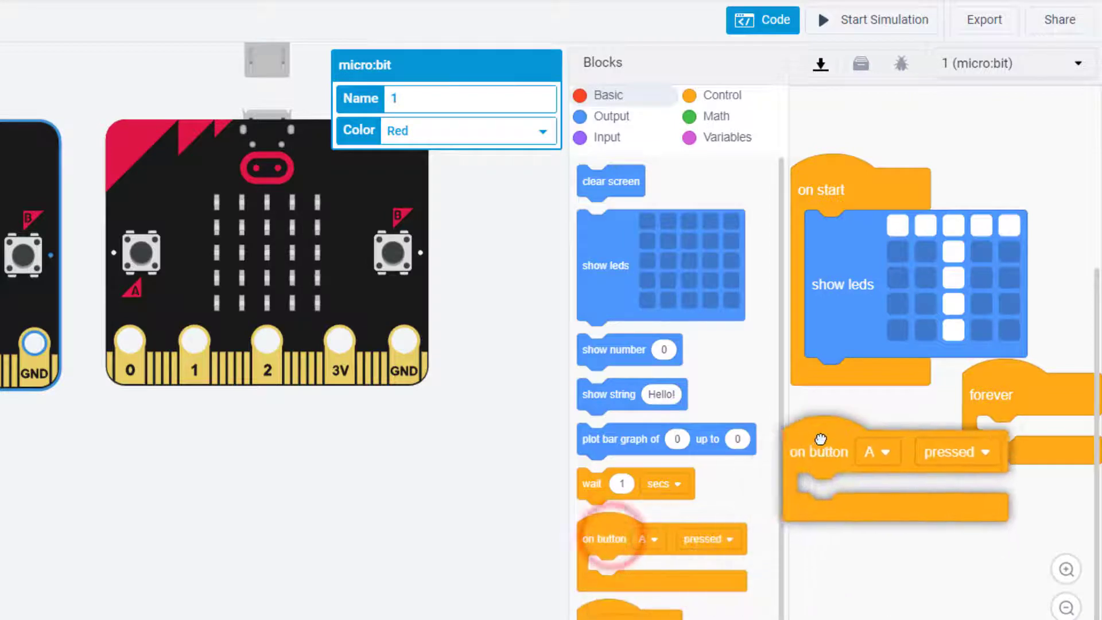
left_click_drag(600, 233, 831, 461)
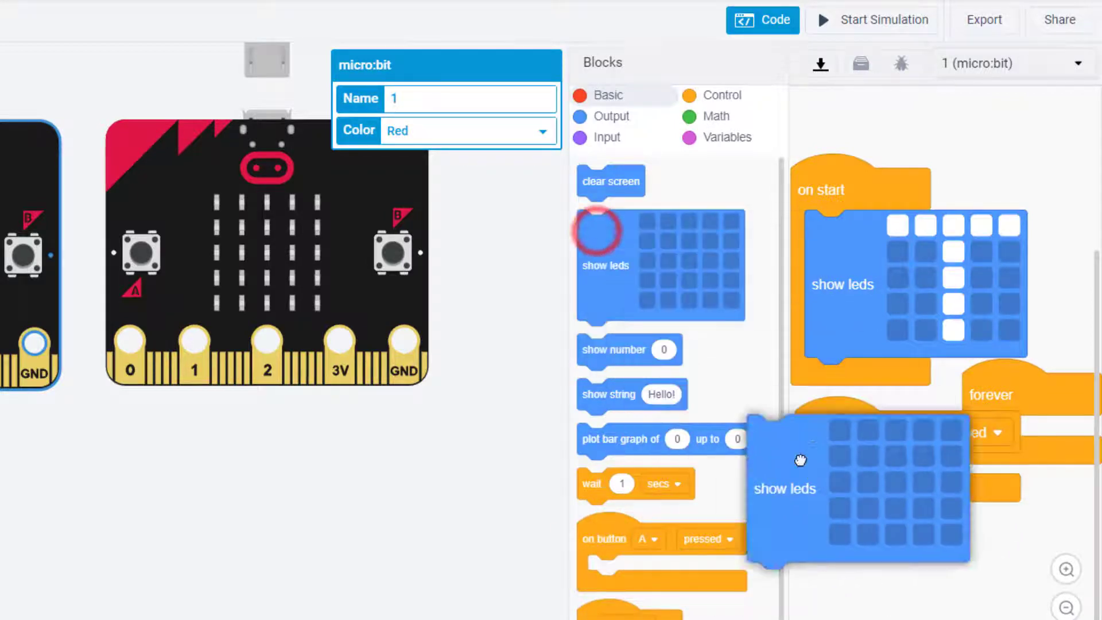
scroll(831, 460, "down", 3)
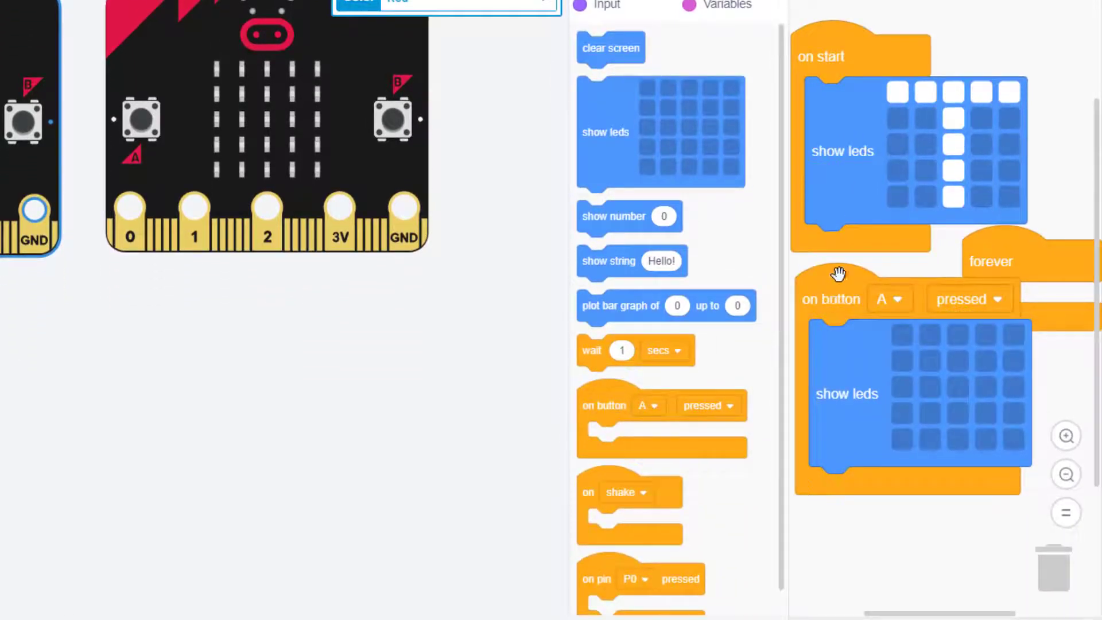
Duplicate the button A event and switch the copy to button B.
right_click(834, 278)
left_click(870, 291)
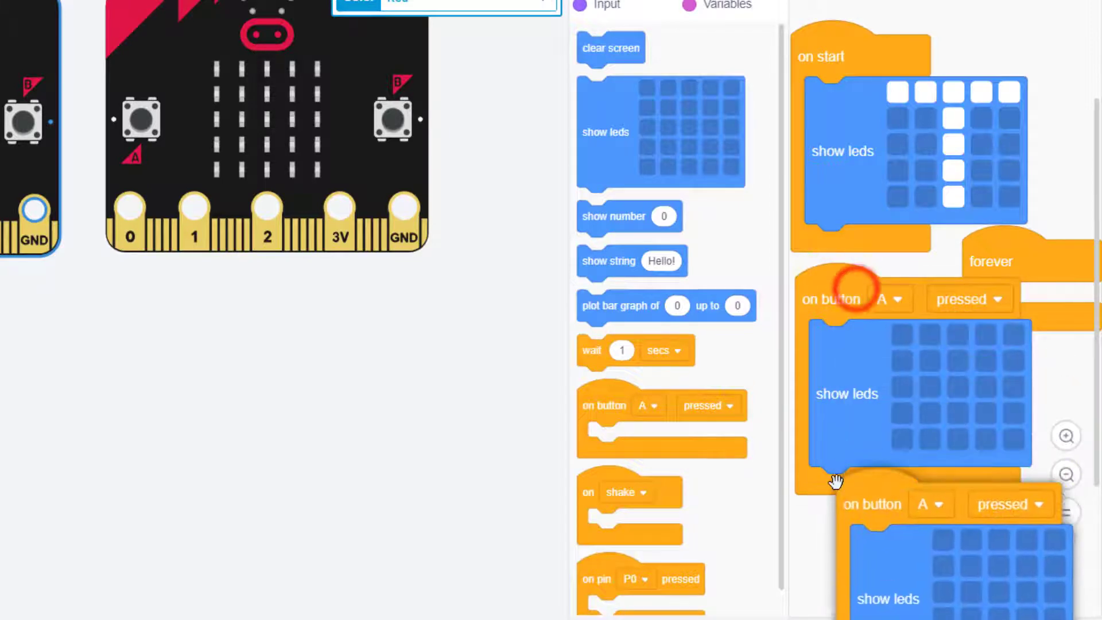
left_click(895, 541)
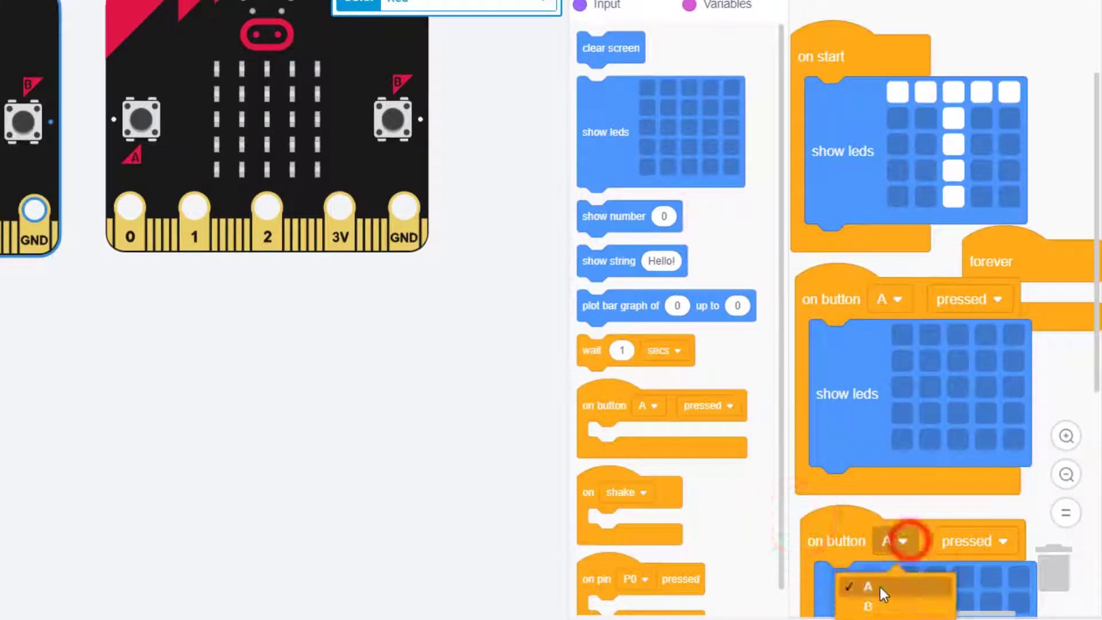
left_click(868, 595)
Light both diagonals in button A's LED grid to draw an X.
left_click(1012, 336)
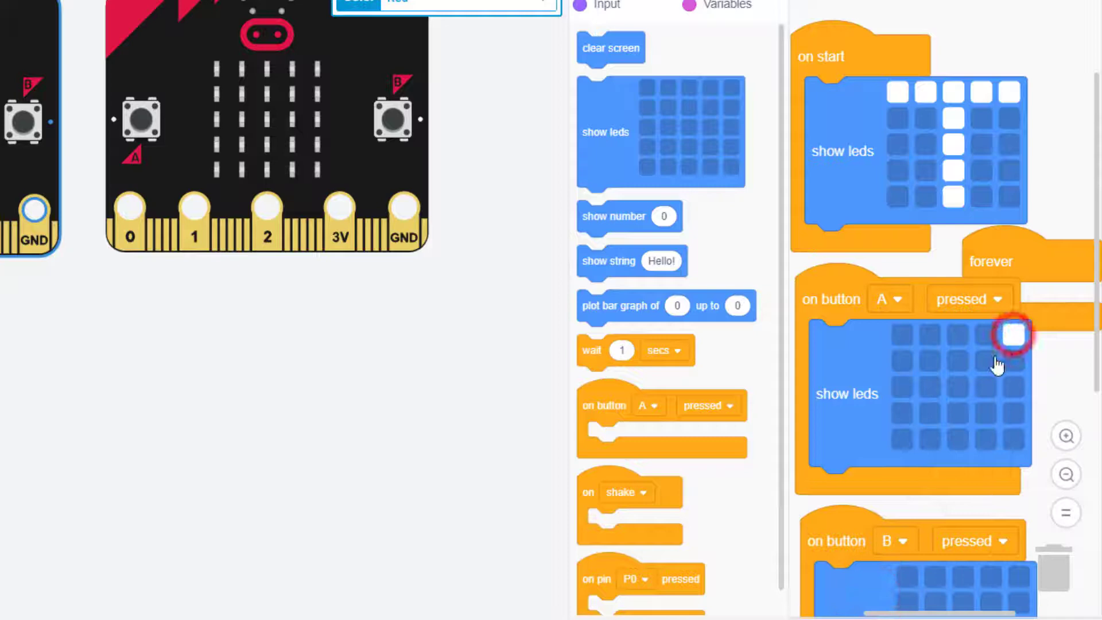
left_click(990, 361)
left_click(958, 390)
left_click(930, 417)
left_click(903, 441)
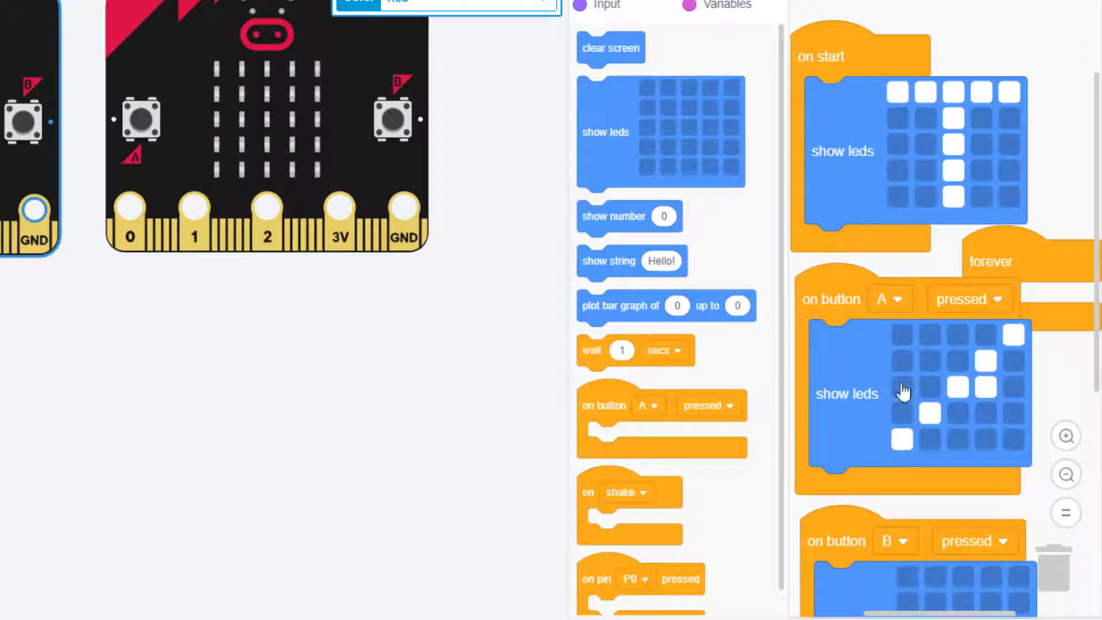
left_click(901, 336)
left_click(930, 362)
left_click(957, 390)
left_click(986, 417)
left_click(1016, 441)
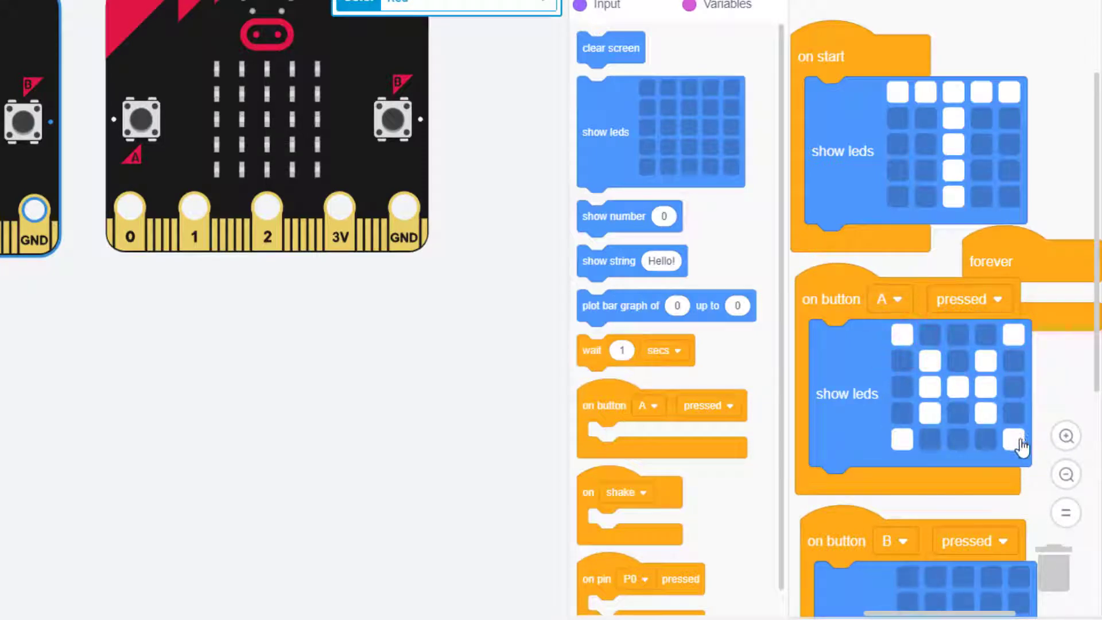
left_click(990, 361)
left_click(958, 391)
left_click(930, 379)
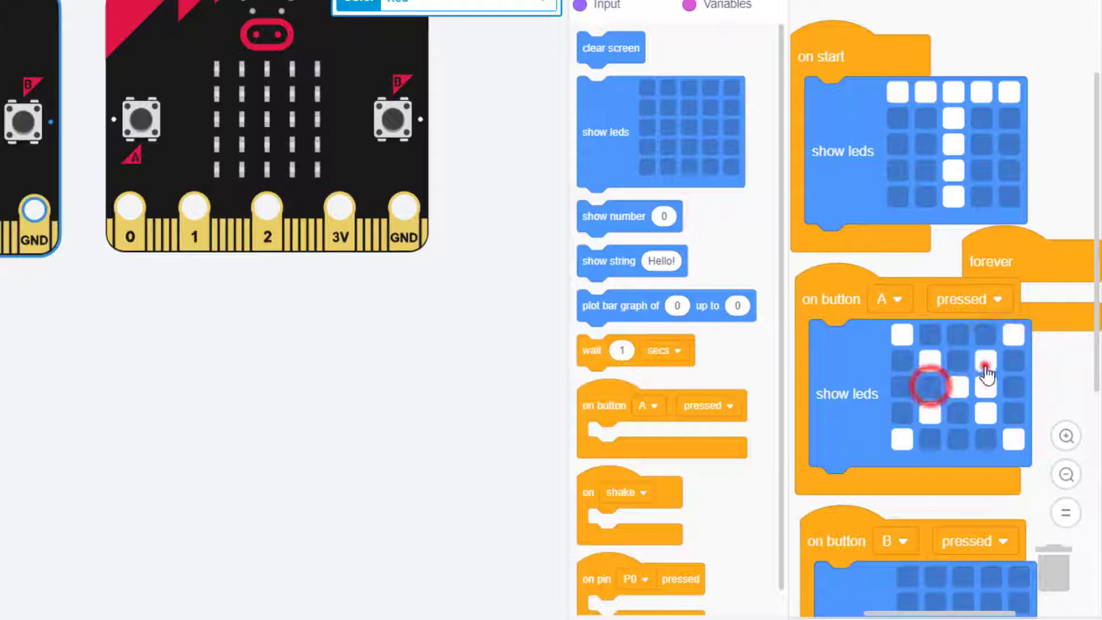
left_click(986, 362)
left_click(989, 393)
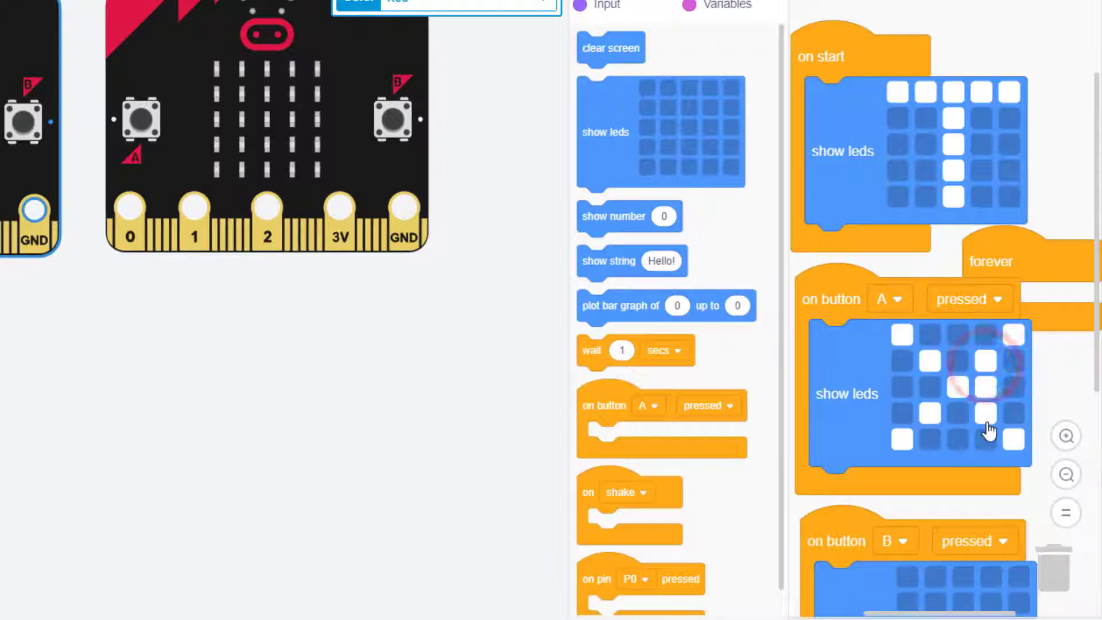
left_click(988, 392)
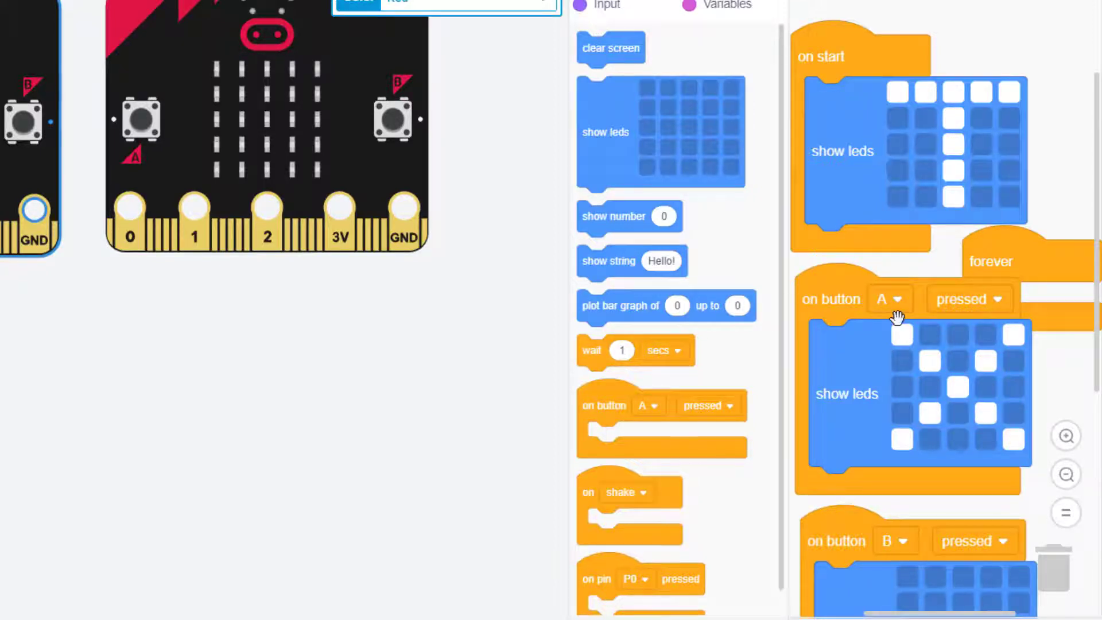
scroll(898, 318, "down", 3)
Light a column of LEDs for button B's O ring.
mouse_move(935, 405)
left_mouse_down()
mouse_move(937, 512)
mouse_move(992, 405)
left_mouse_up()
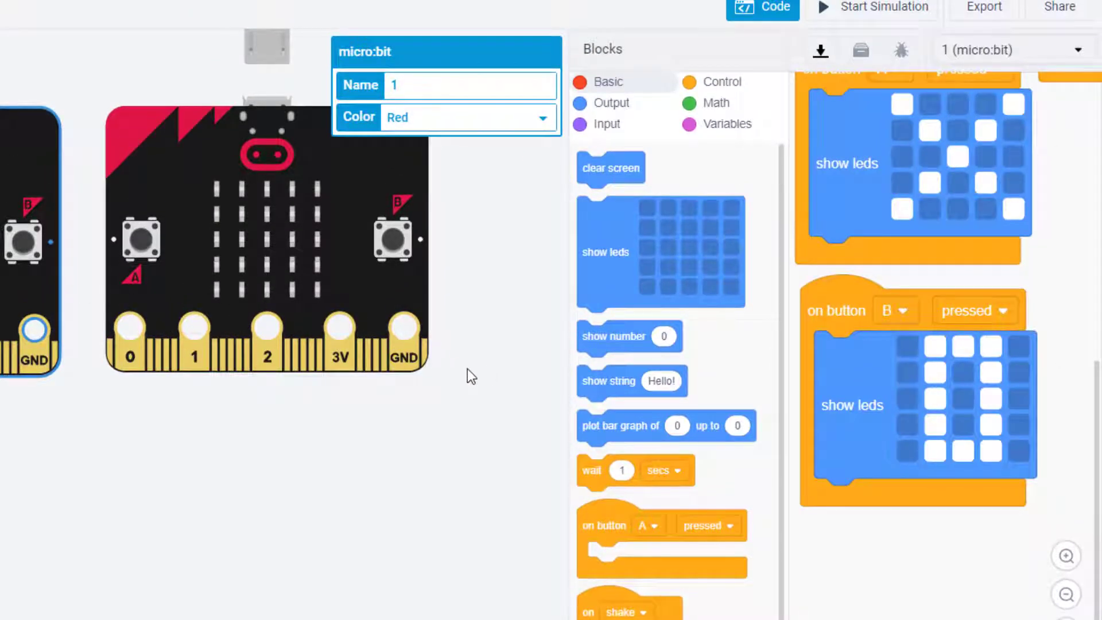
scroll(620, 517, "down", 1)
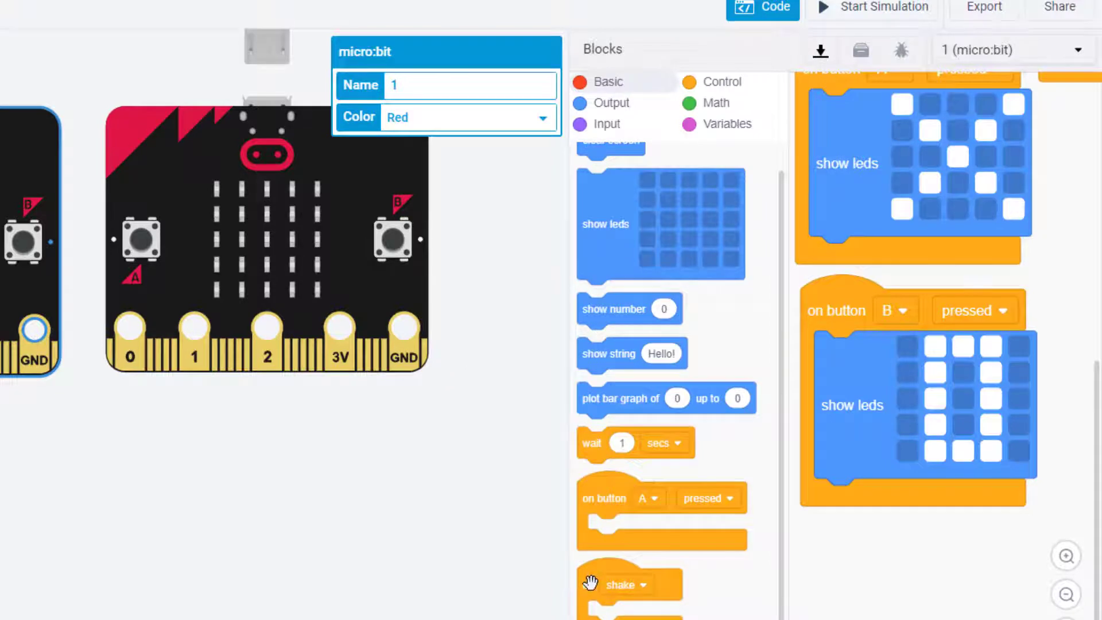
Add an on shake event that sends radio number 1 and then clears the screen.
mouse_move(590, 583)
left_mouse_down()
mouse_move(839, 531)
mouse_move(812, 505)
left_mouse_up()
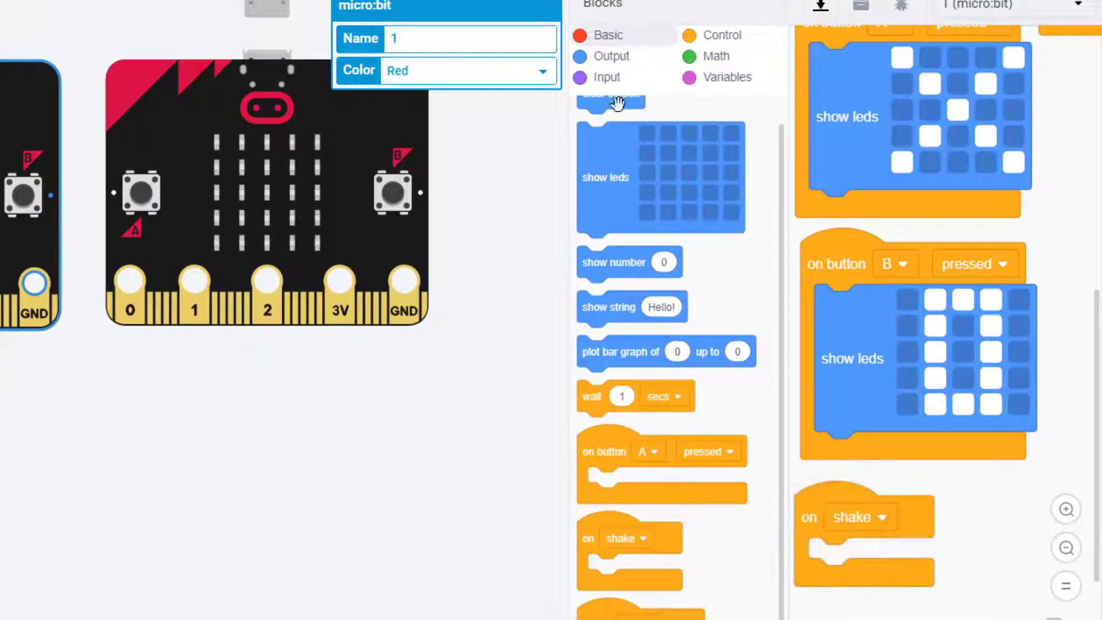
left_click(605, 57)
scroll(630, 344, "down", 3)
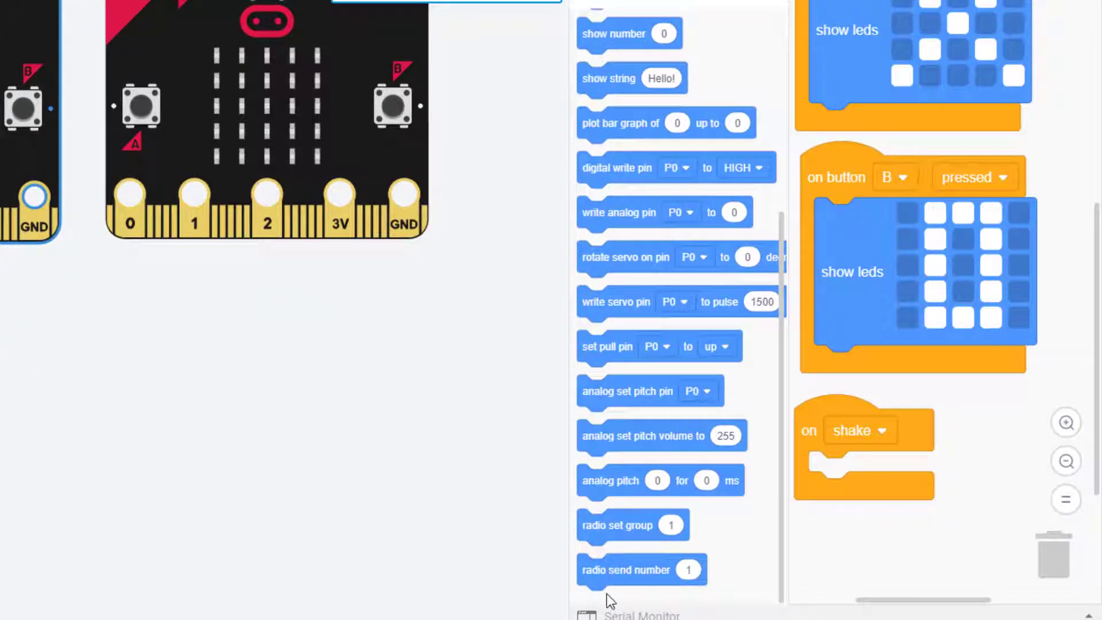
left_click_drag(607, 569, 848, 474)
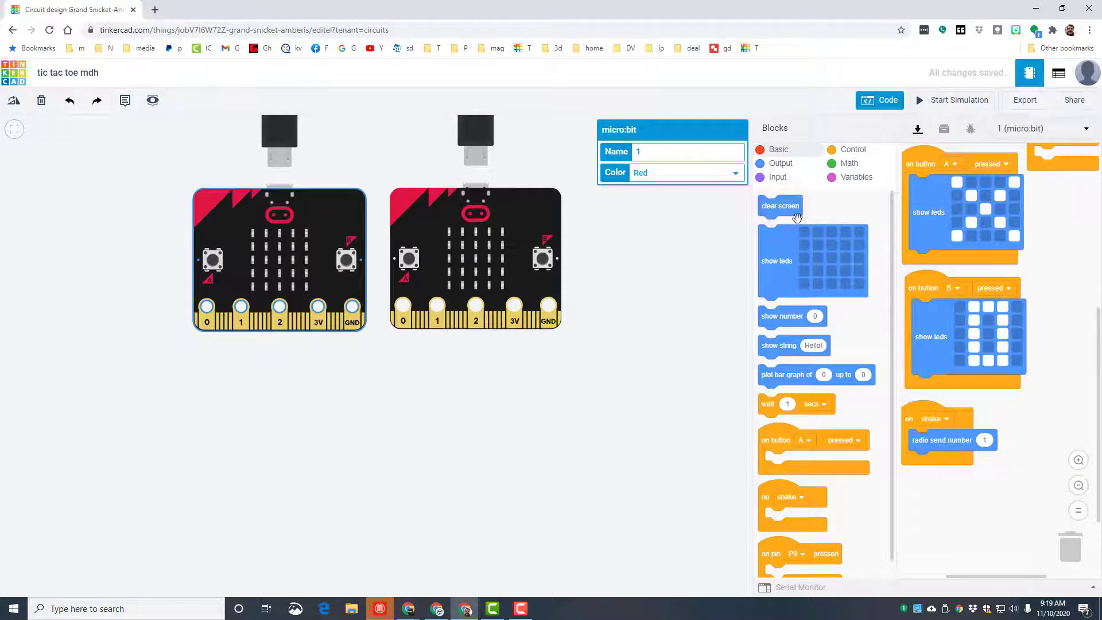
left_click_drag(781, 206, 932, 464)
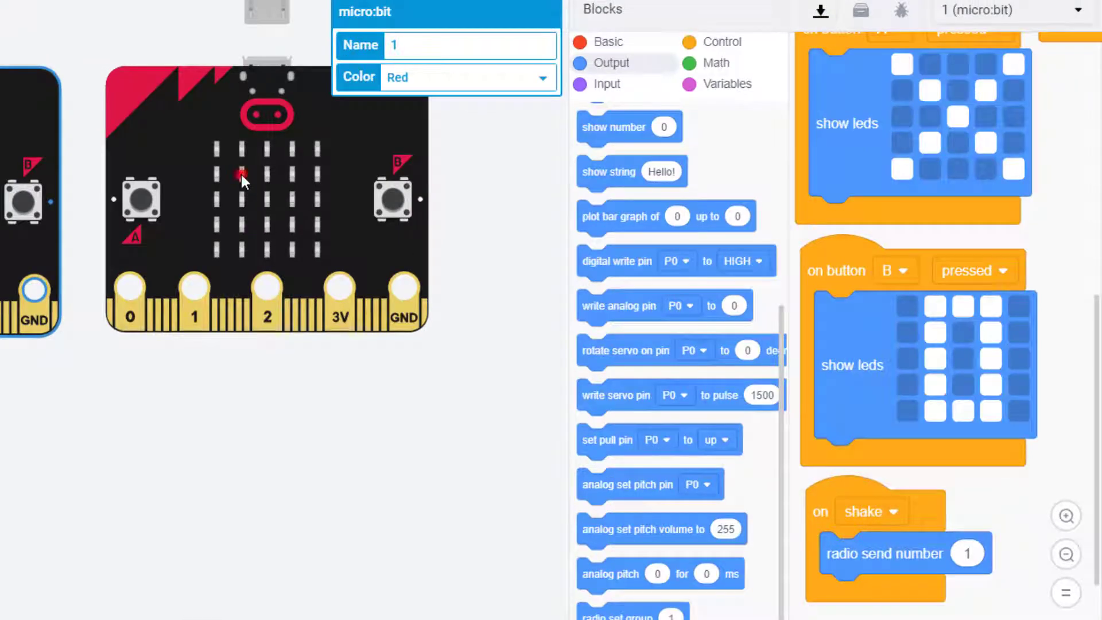
Give micro:bit 2 an on start LED image drawing its letter and delete the unused forever block.
left_click(464, 250)
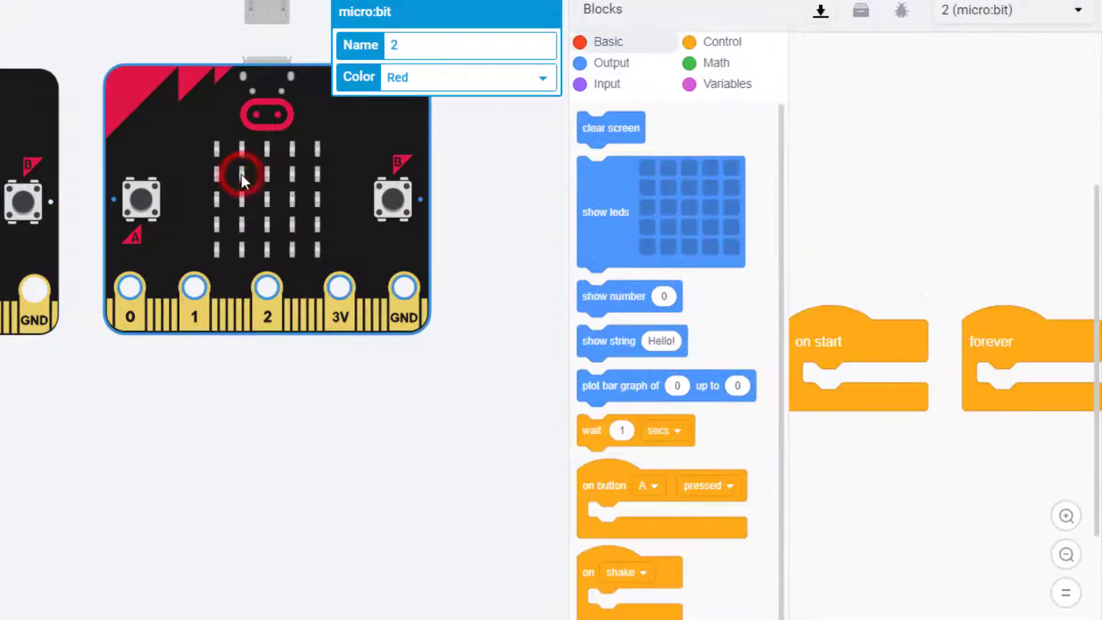
left_click_drag(829, 348, 840, 121)
left_click_drag(605, 177, 852, 189)
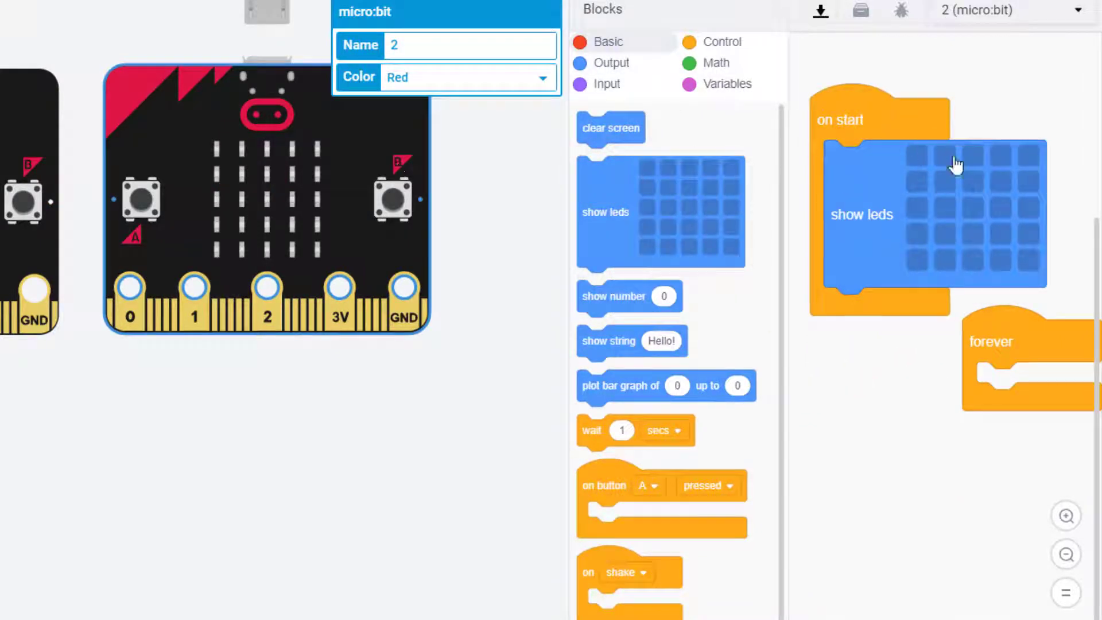
left_click(958, 155)
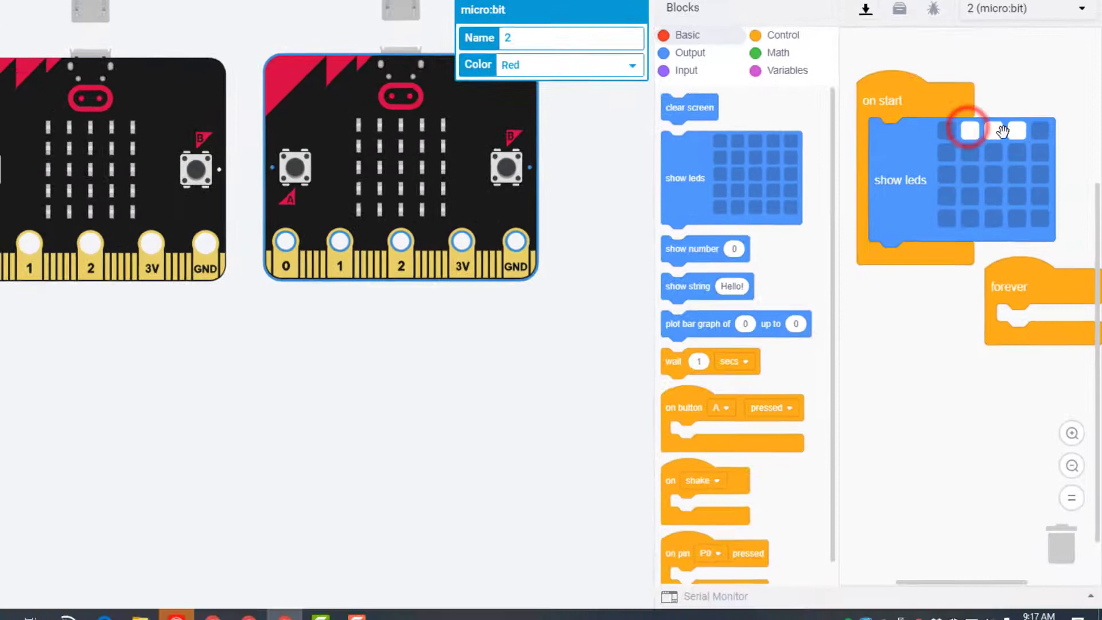
left_click_drag(958, 181, 973, 224)
left_click(970, 217)
left_click(1018, 217)
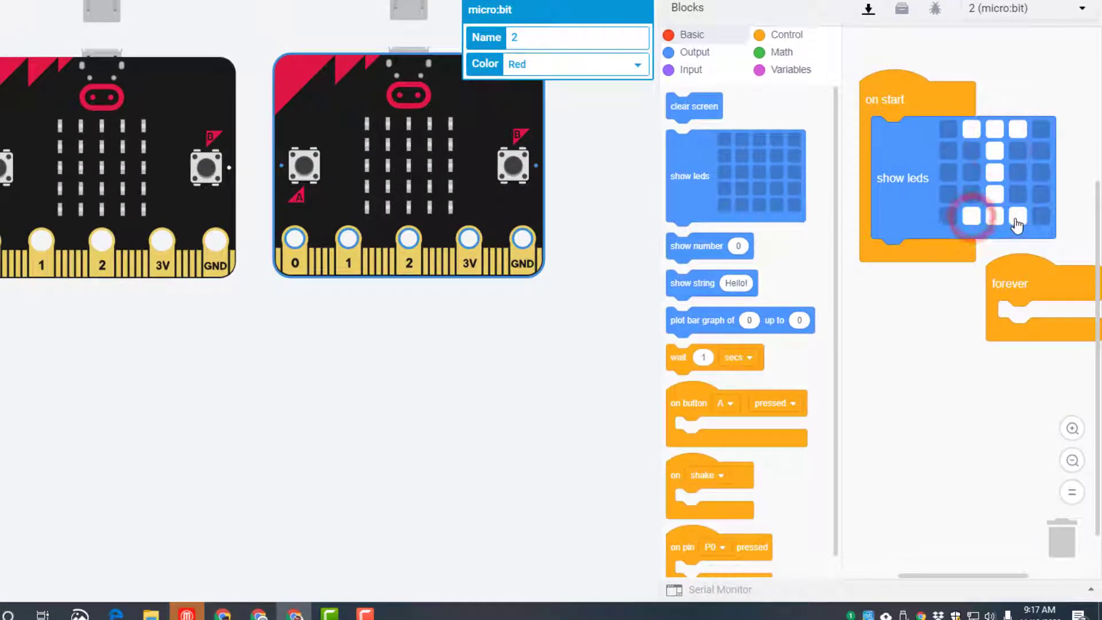
left_click_drag(1022, 280, 1062, 533)
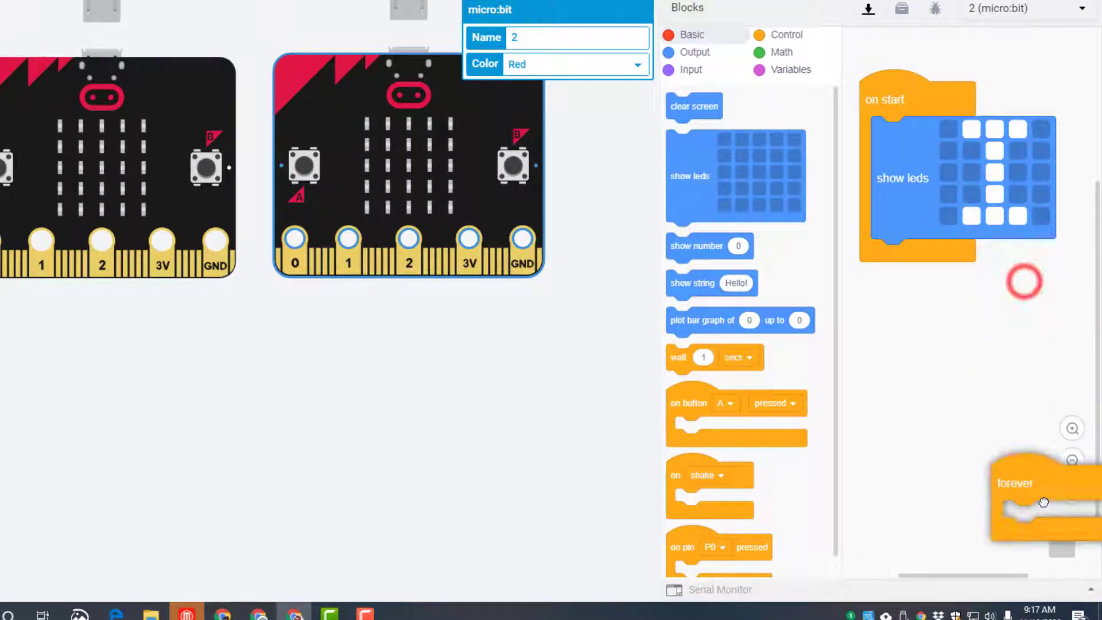
Add a button A event with an LED image, duplicate it, and draw an X in A's grid.
left_click_drag(675, 409, 861, 322)
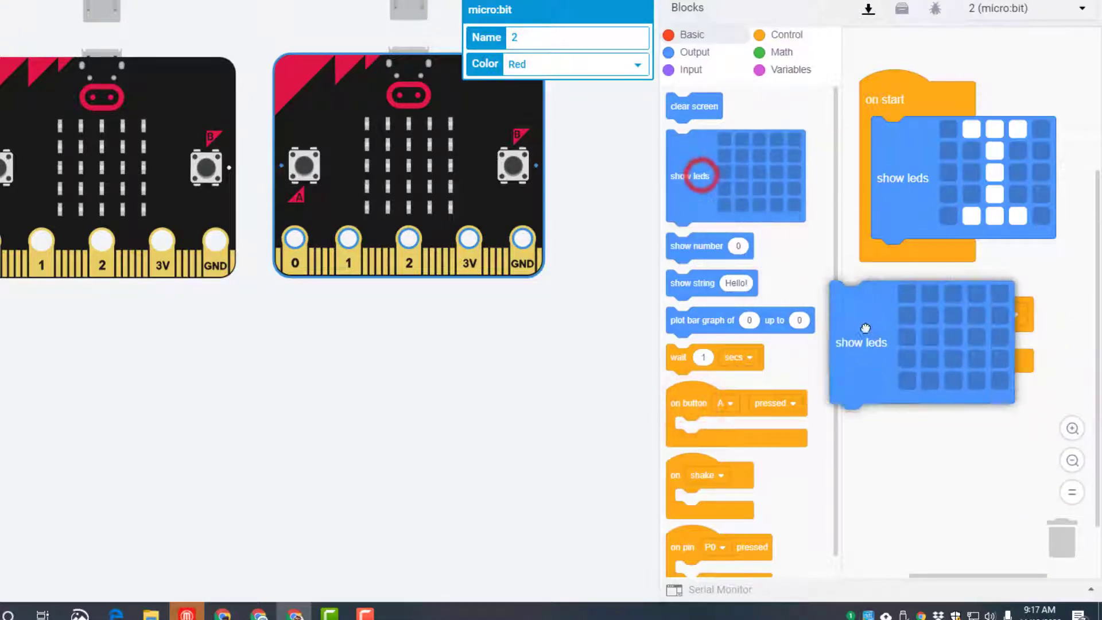
mouse_move(866, 328)
left_mouse_down()
mouse_move(891, 336)
mouse_move(896, 298)
left_mouse_up()
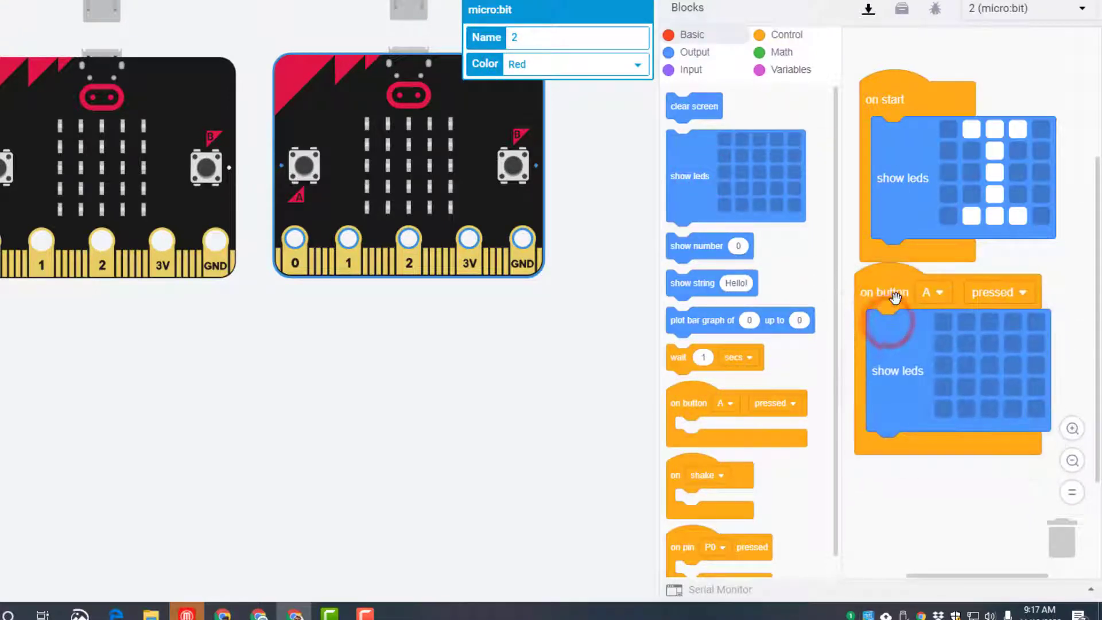
right_click(895, 297)
left_click(914, 312)
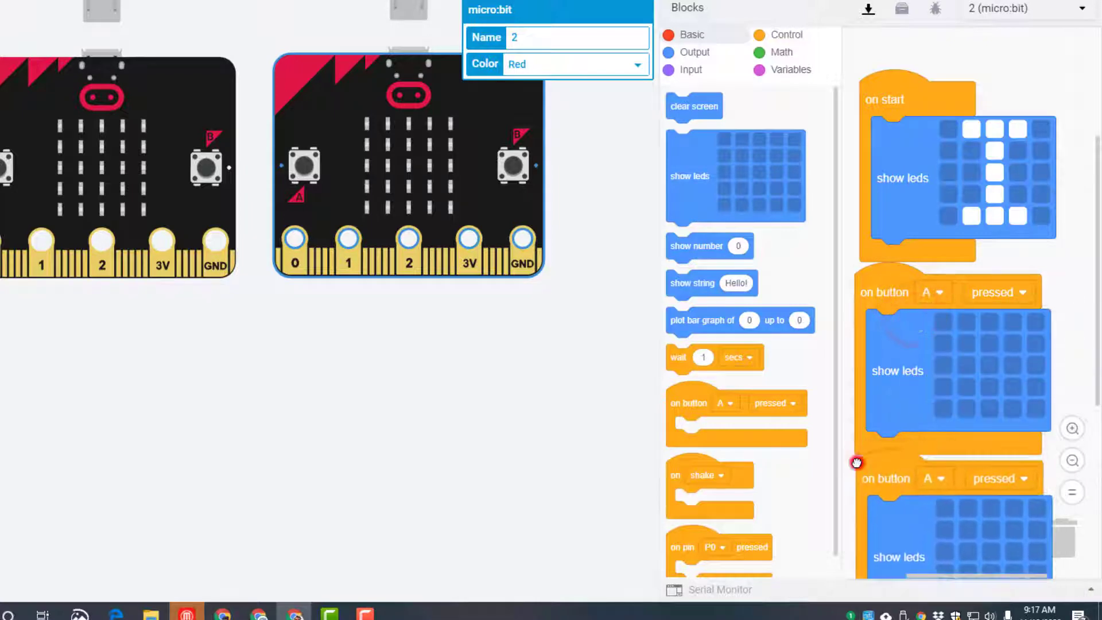
left_click_drag(943, 322, 1019, 394)
left_click(1038, 418)
left_click(1036, 322)
left_click(1013, 343)
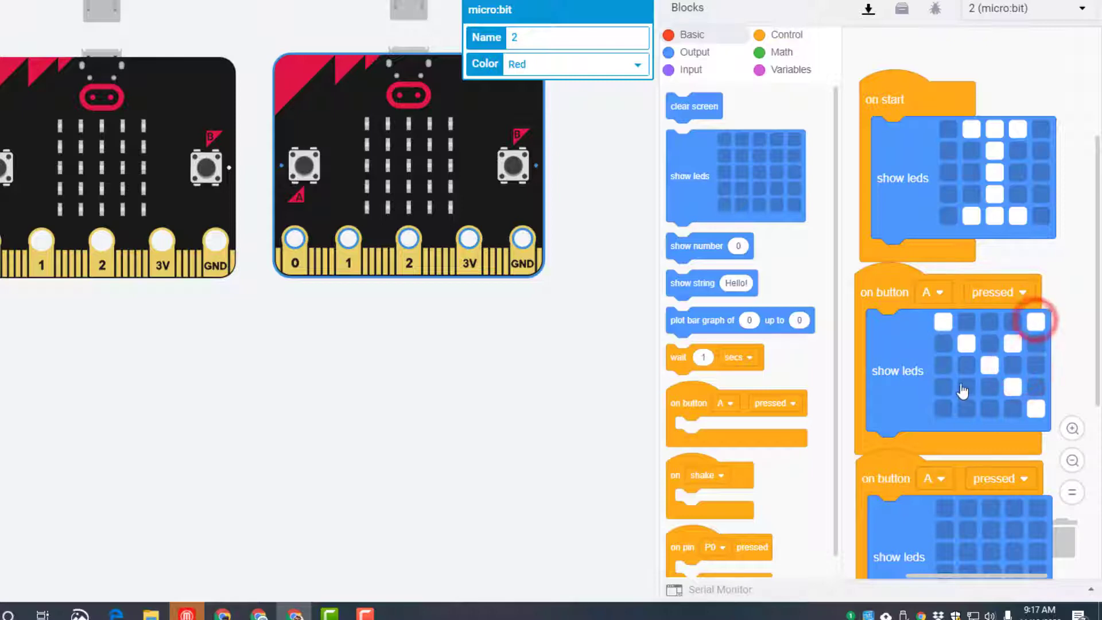
left_click(965, 388)
left_click(943, 412)
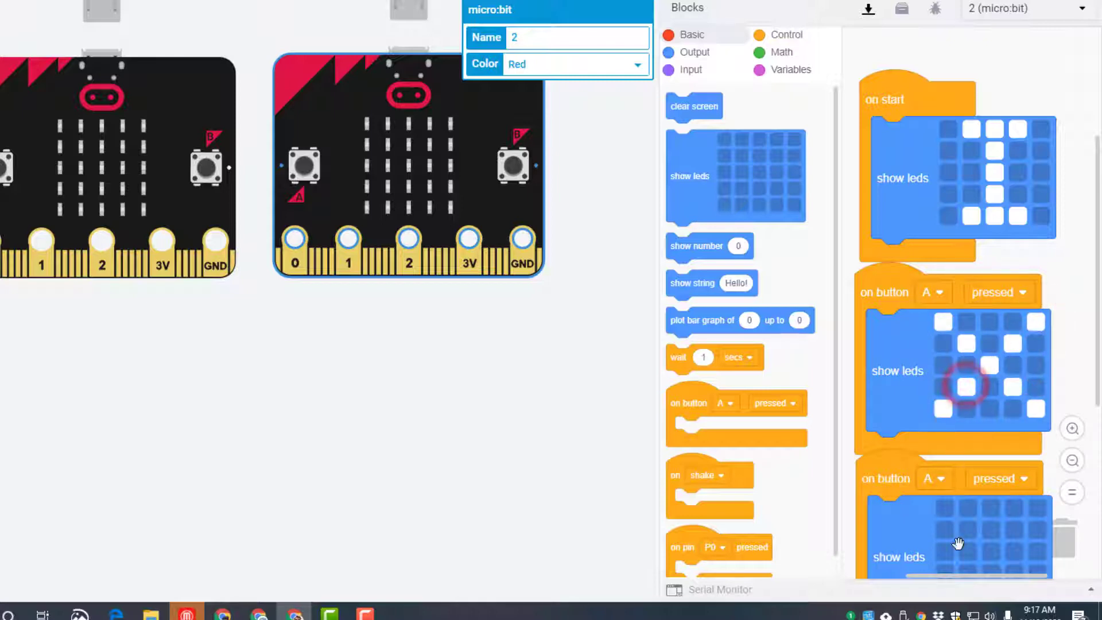
Switch the copied event to button B and draw the O shape in its grid.
left_click(935, 480)
left_click(922, 521)
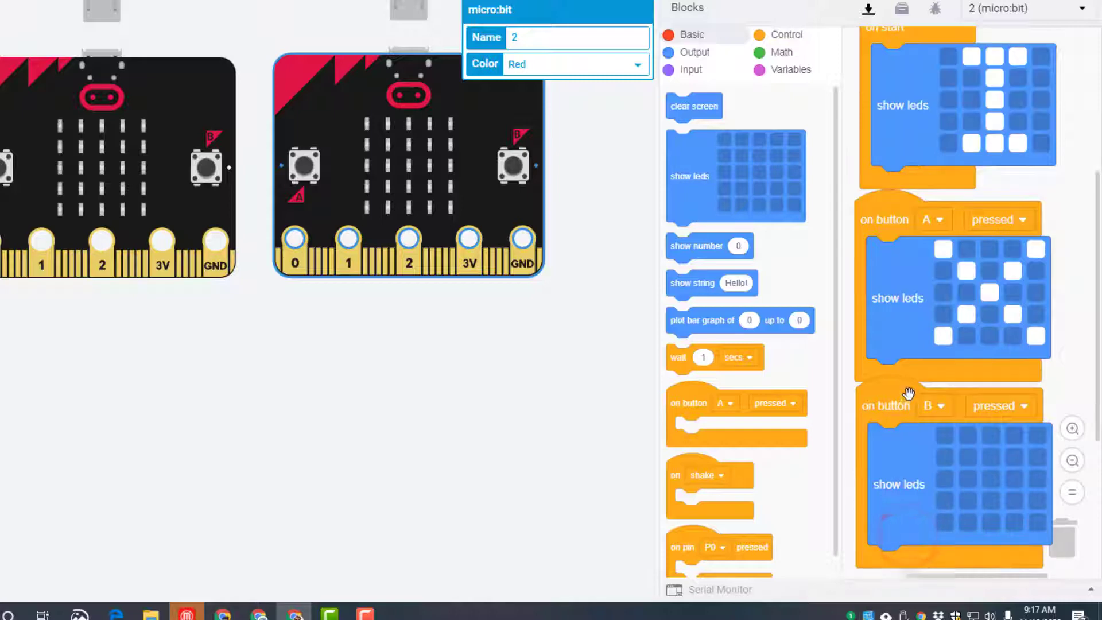
scroll(913, 388, "down", 2)
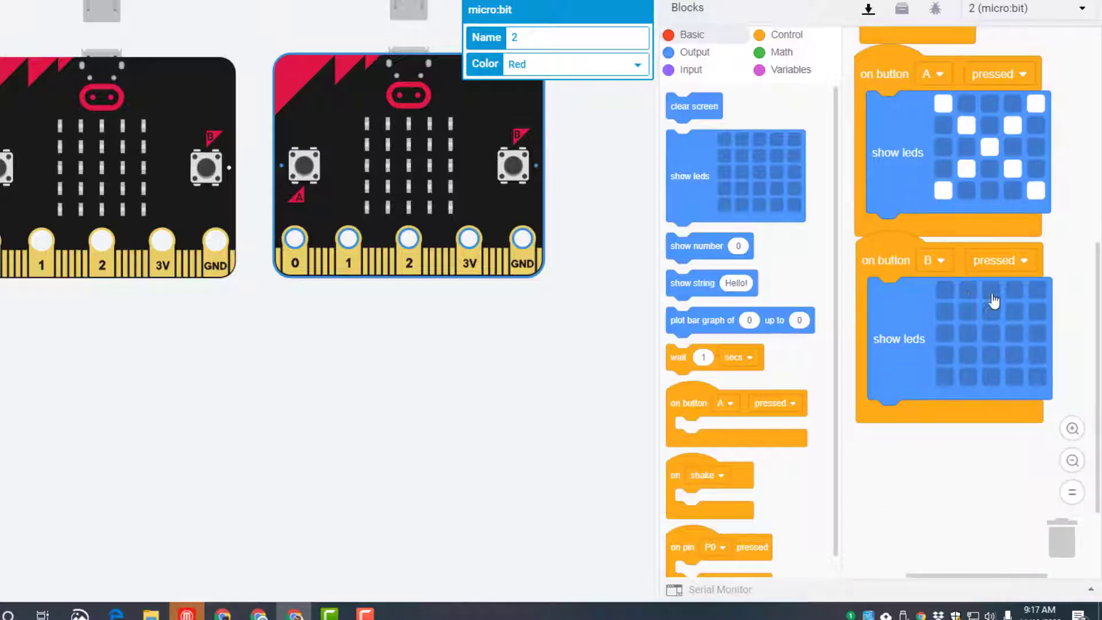
mouse_move(968, 293)
left_mouse_down()
mouse_move(968, 379)
mouse_move(1012, 379)
mouse_move(1012, 293)
mouse_move(990, 293)
left_mouse_up()
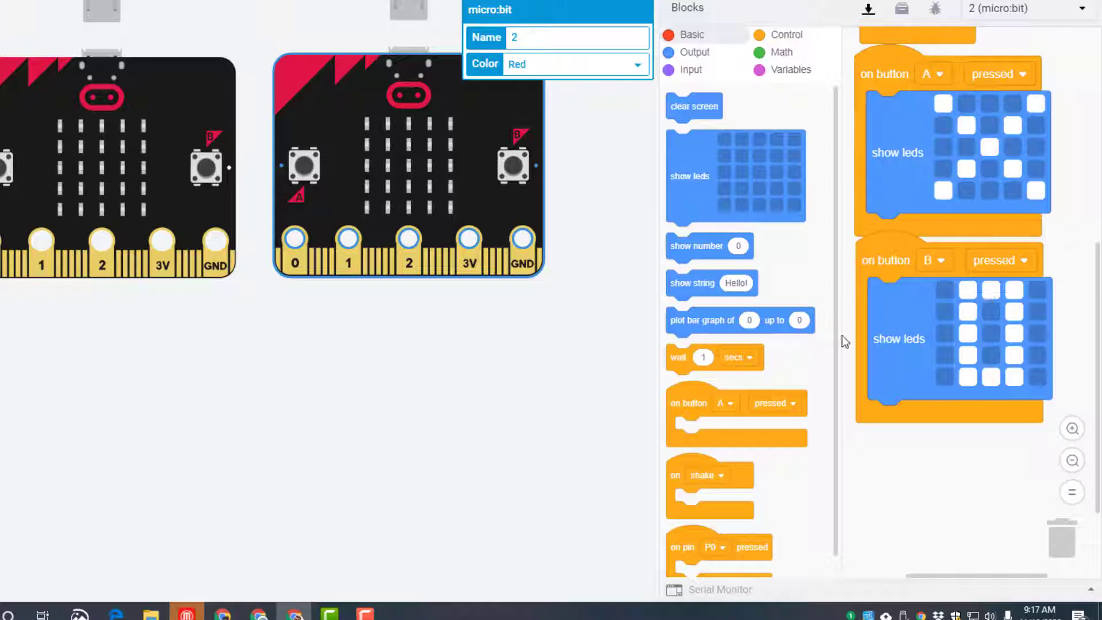
scroll(842, 340, "down", 1)
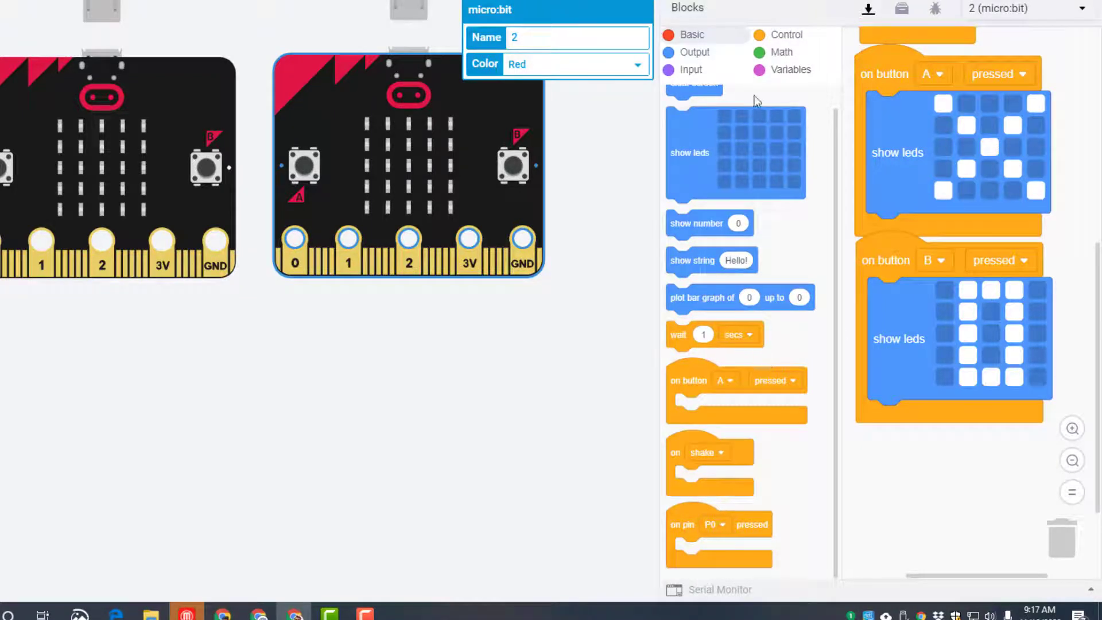
Add an on radio received number handler holding an if-then with clear screen inside.
left_click(682, 55)
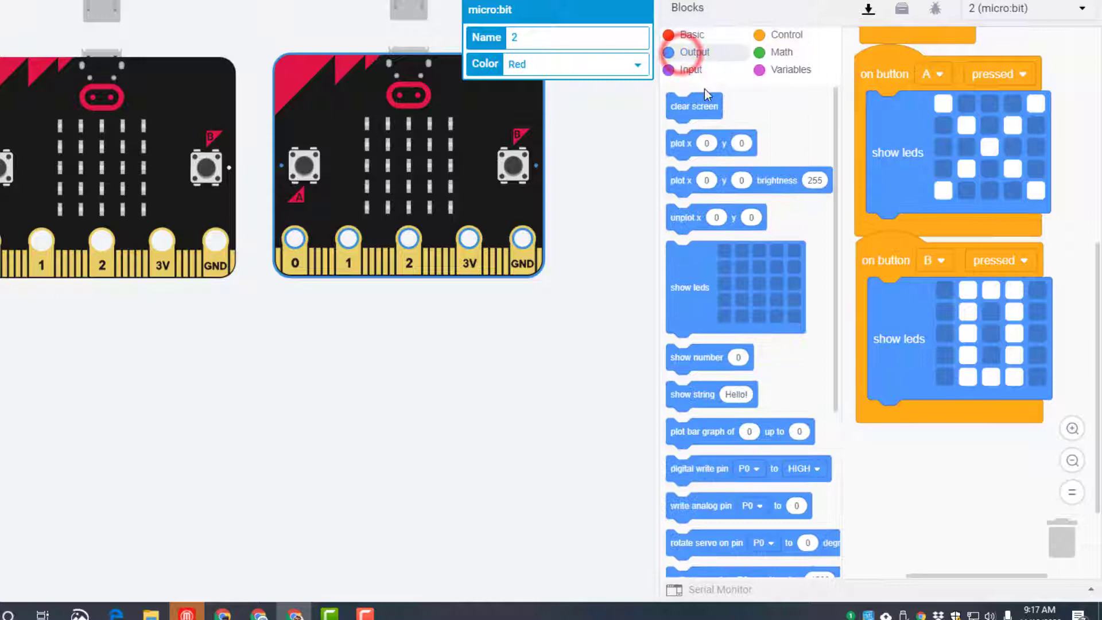
left_click_drag(694, 106, 995, 471)
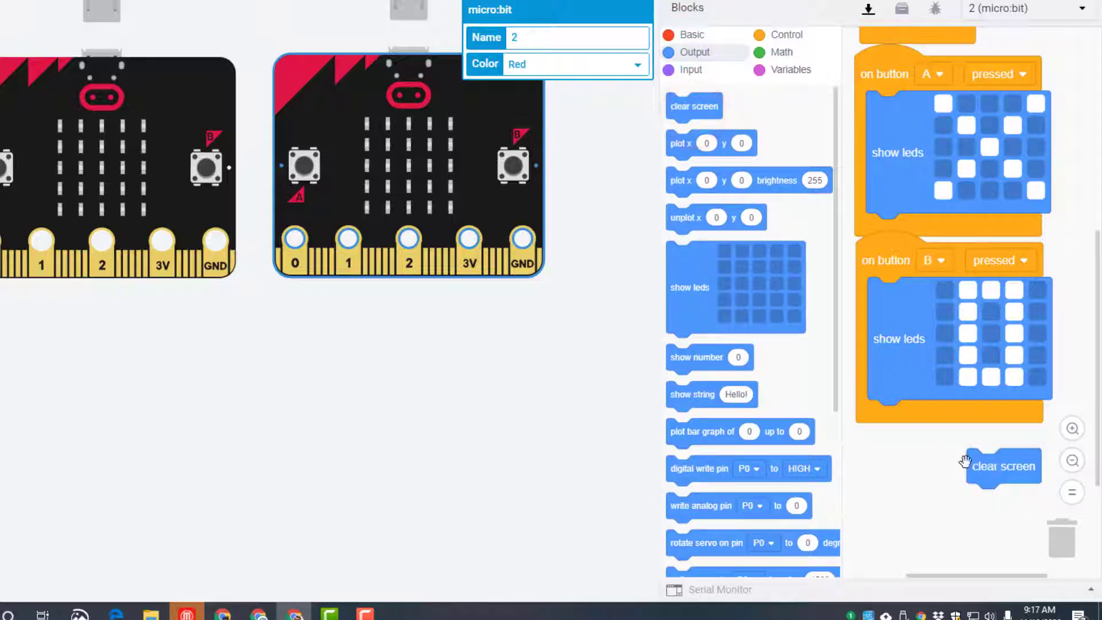
left_click(690, 69)
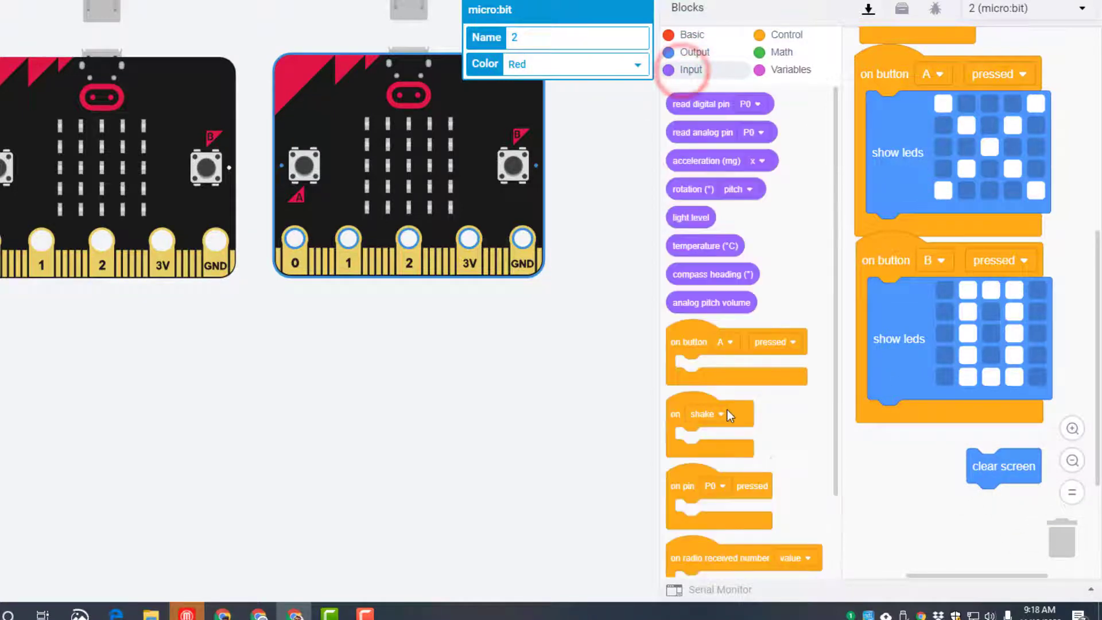
scroll(728, 409, "down", 1)
left_click_drag(697, 465, 880, 505)
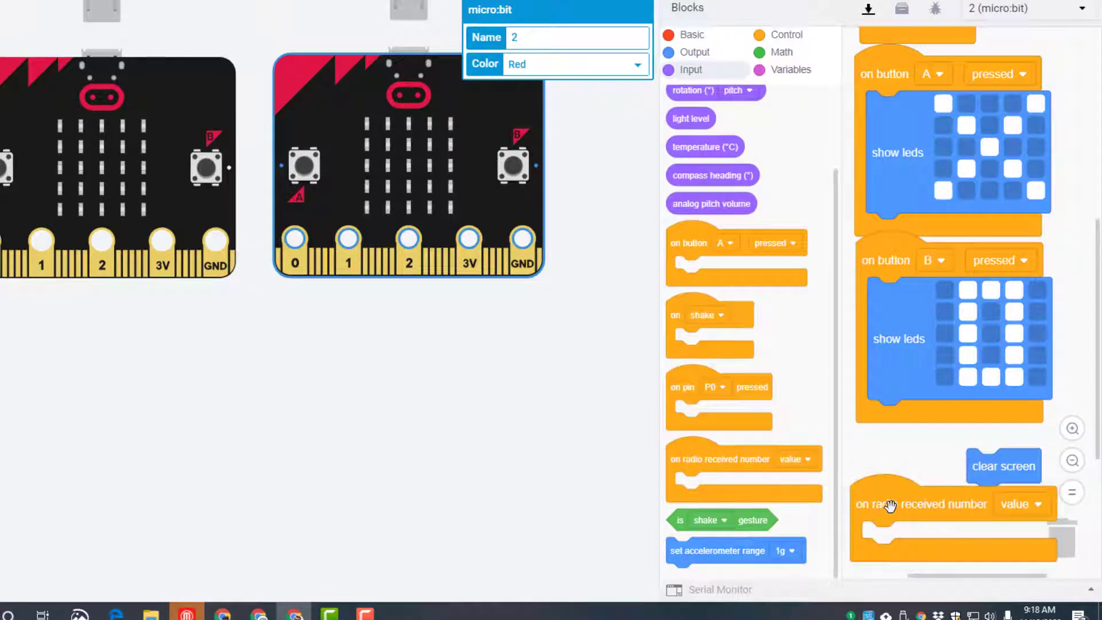
left_click(785, 35)
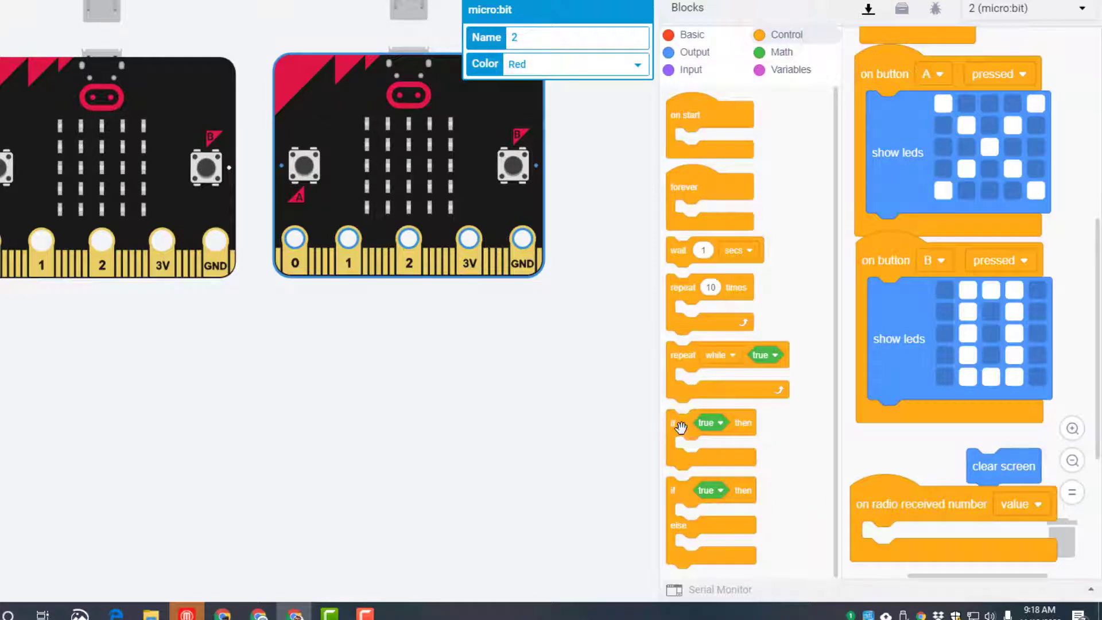
mouse_move(680, 426)
left_mouse_down()
mouse_move(874, 530)
mouse_move(906, 491)
left_mouse_up()
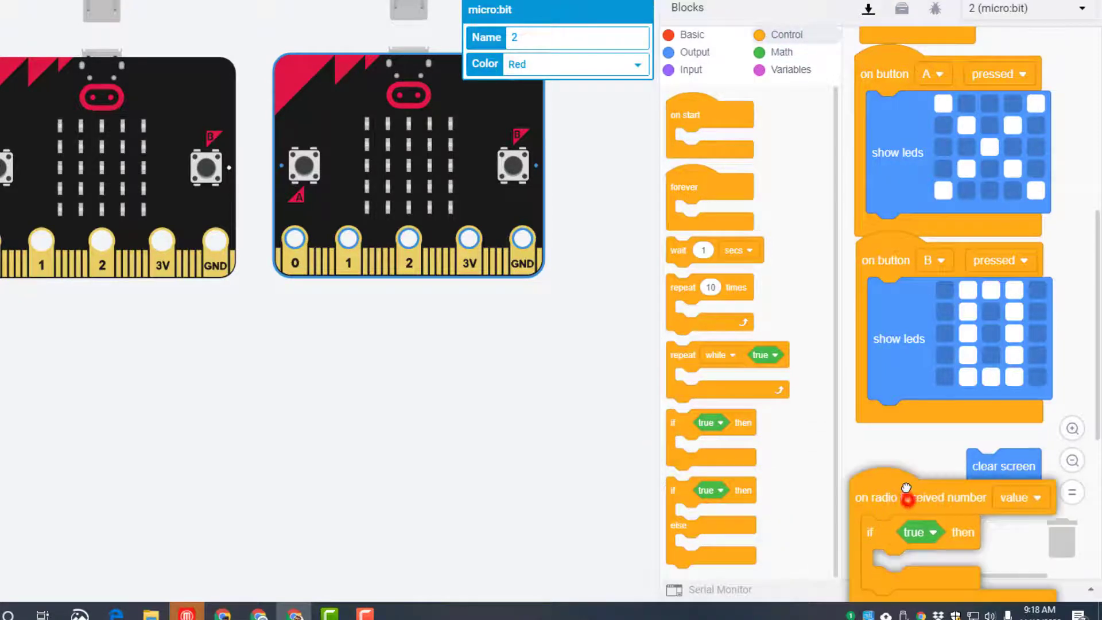
left_click_drag(982, 466, 896, 558)
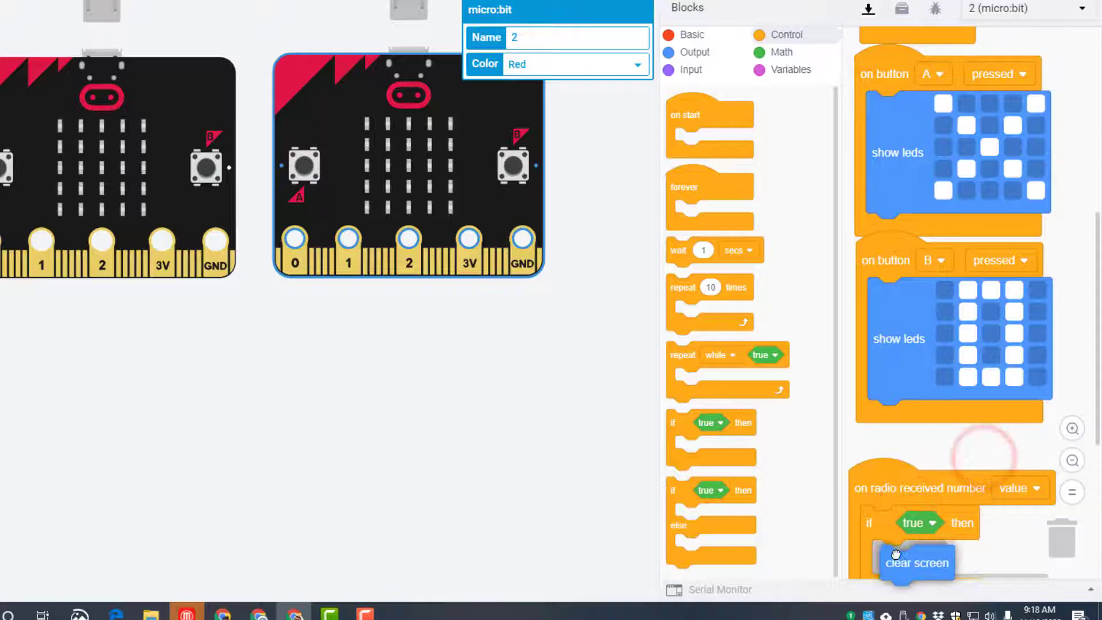
left_click_drag(870, 490, 882, 448)
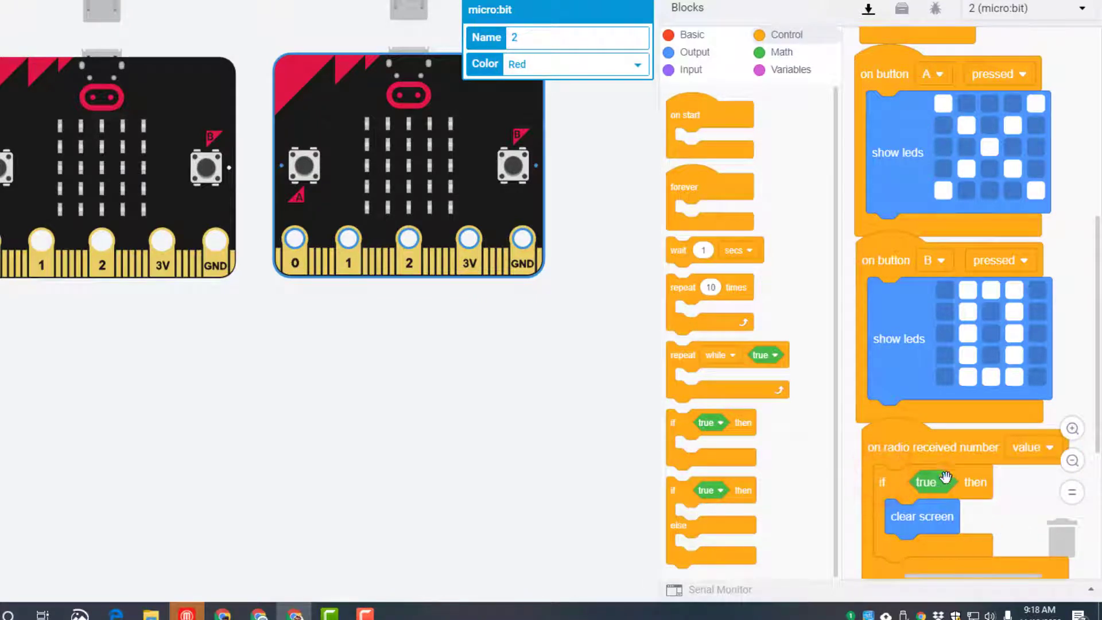
Make the if condition check the received value equals 1.
left_click(775, 54)
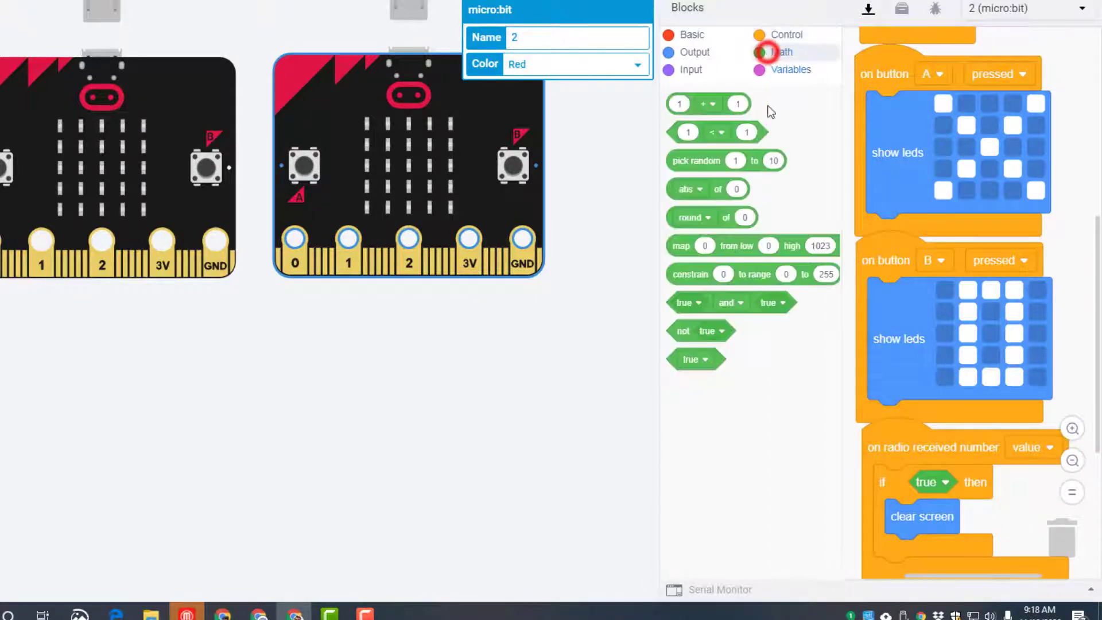
left_click_drag(681, 132, 911, 479)
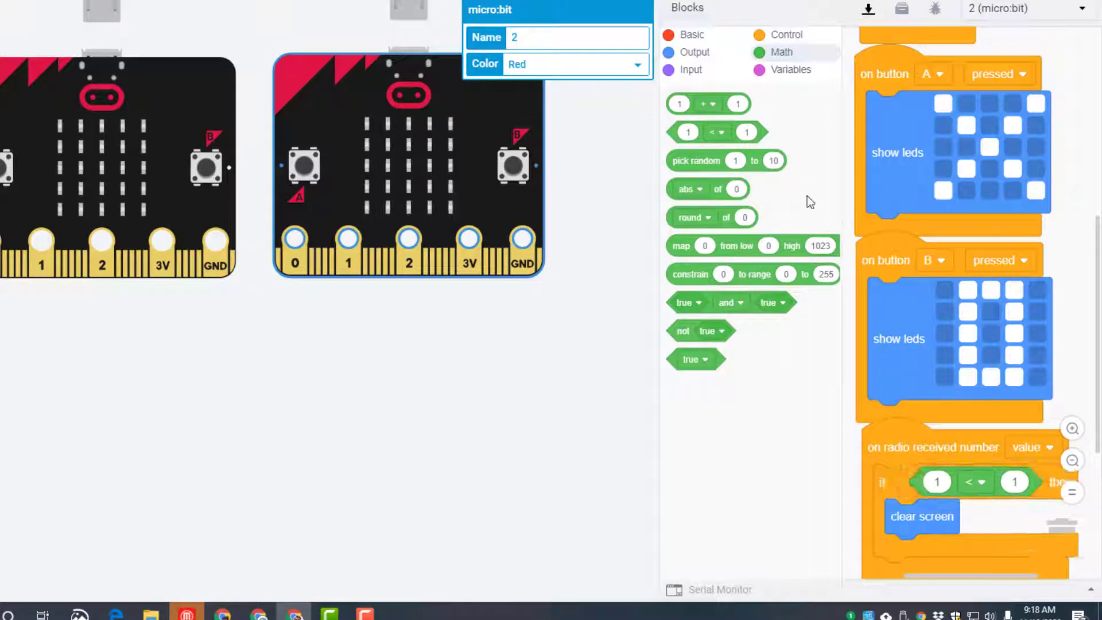
left_click(785, 70)
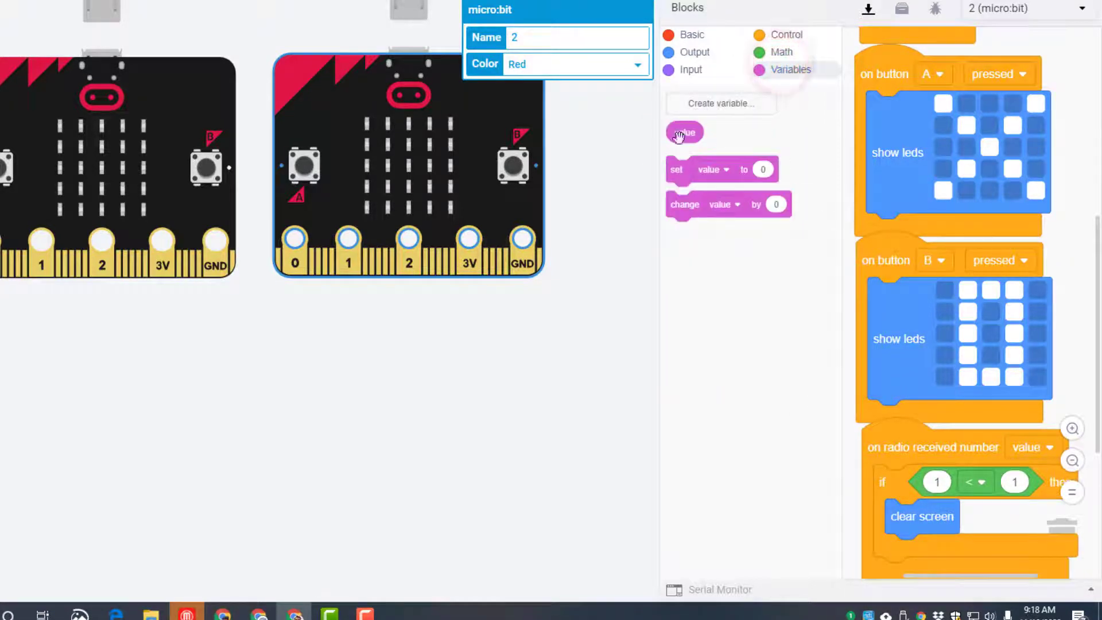
left_click_drag(684, 134, 943, 484)
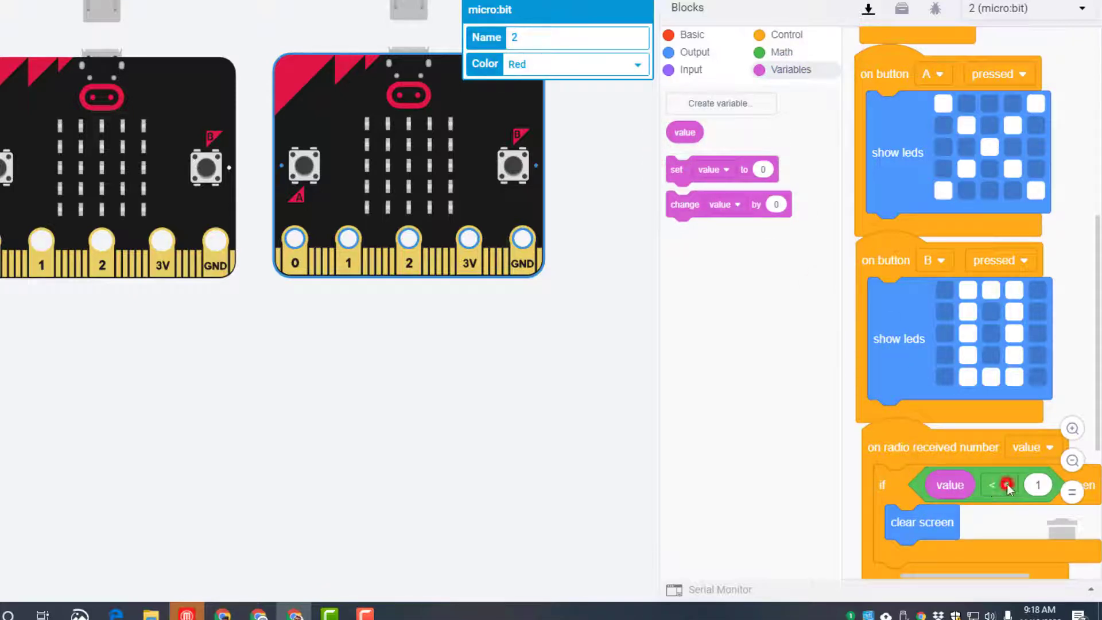
left_click(1006, 484)
left_click(979, 389)
left_click_drag(900, 443, 901, 454)
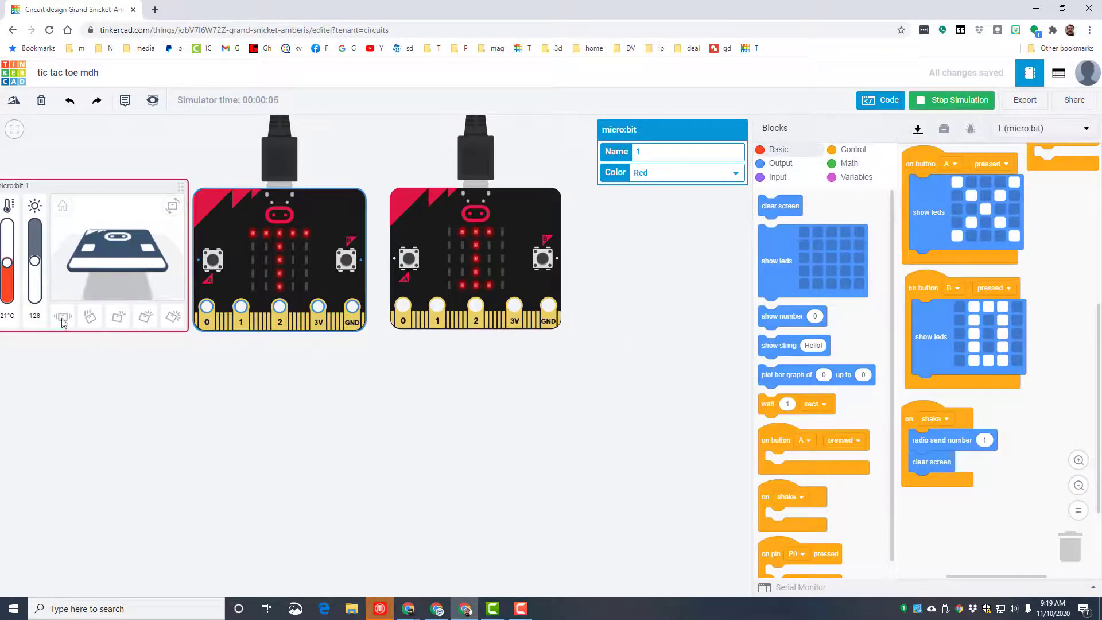
Shake the first board to clear it, then show an X and an O on it.
left_click(61, 317)
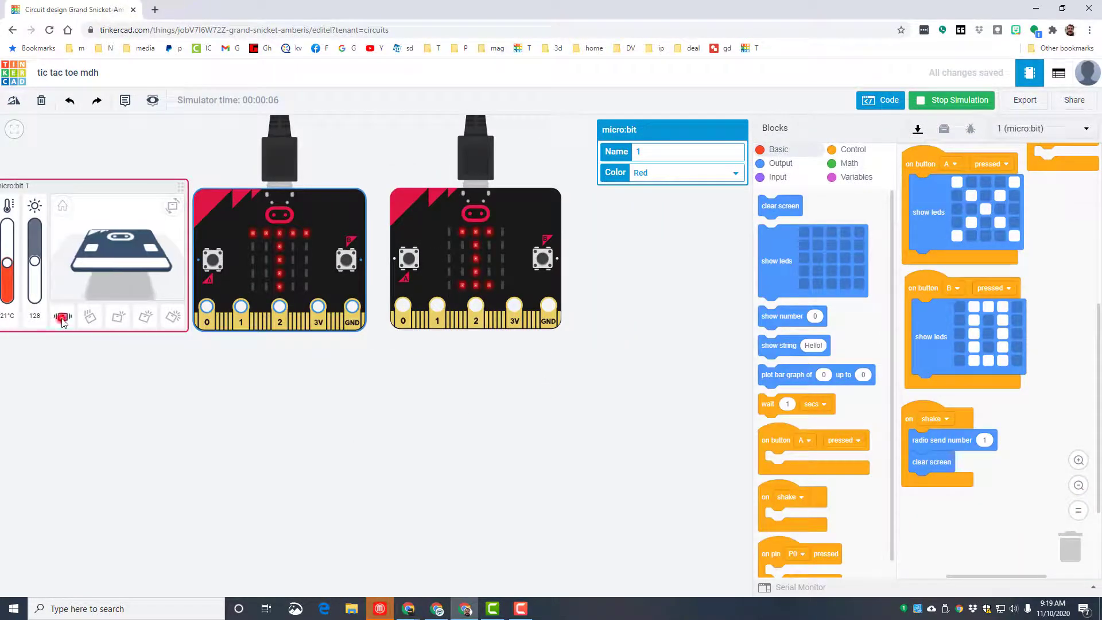
left_click(212, 260)
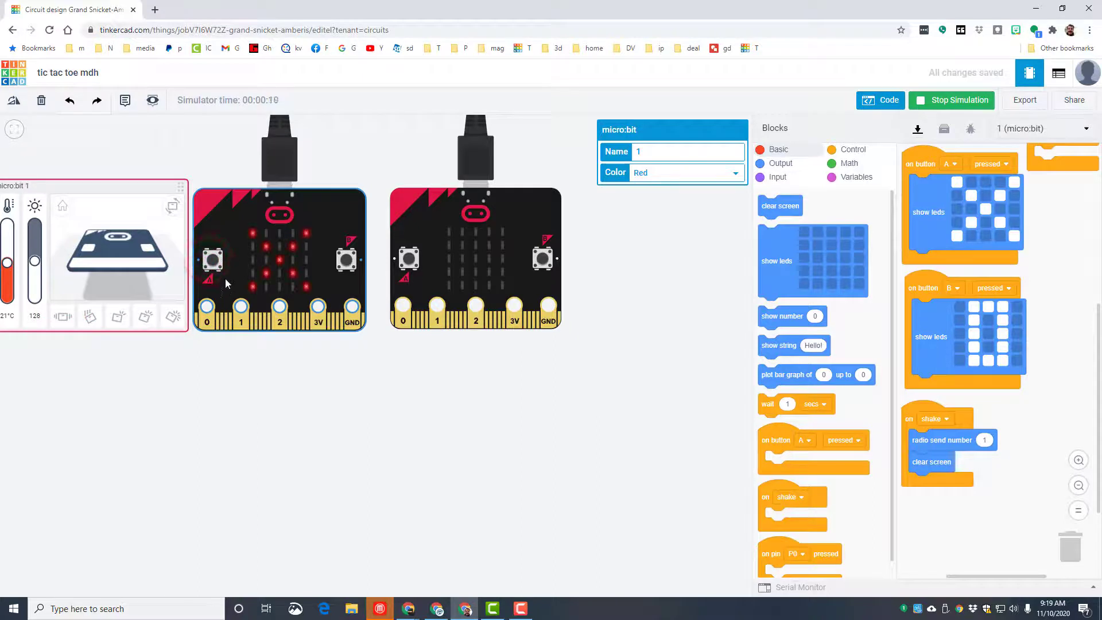
left_click(347, 259)
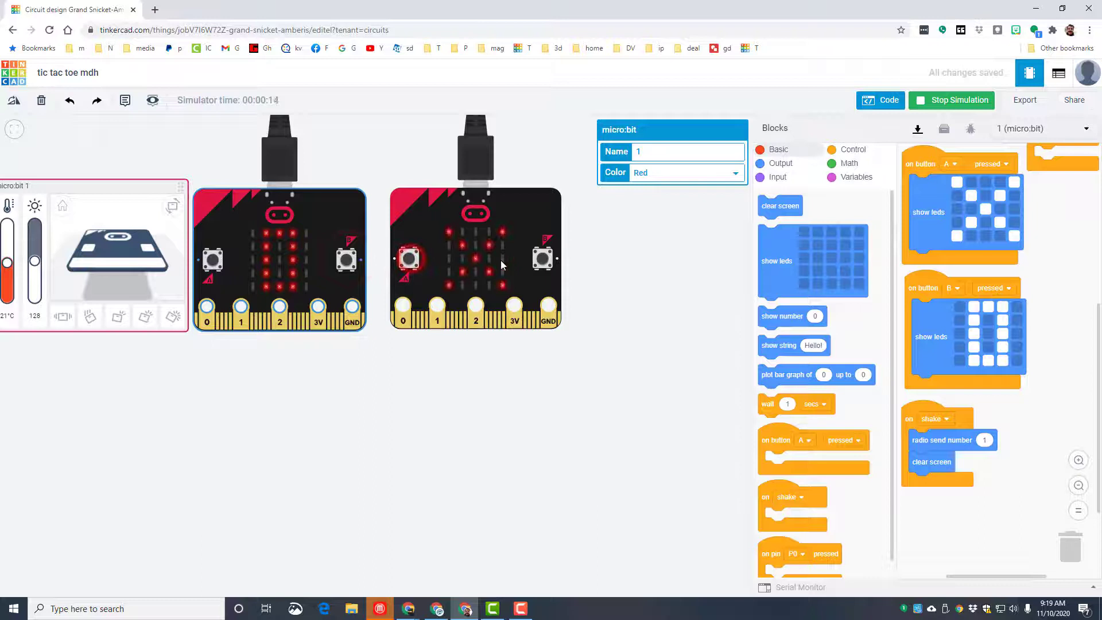
Show an O on the second board and select micro:bit 2 to view its code.
left_click(542, 259)
left_click(446, 371)
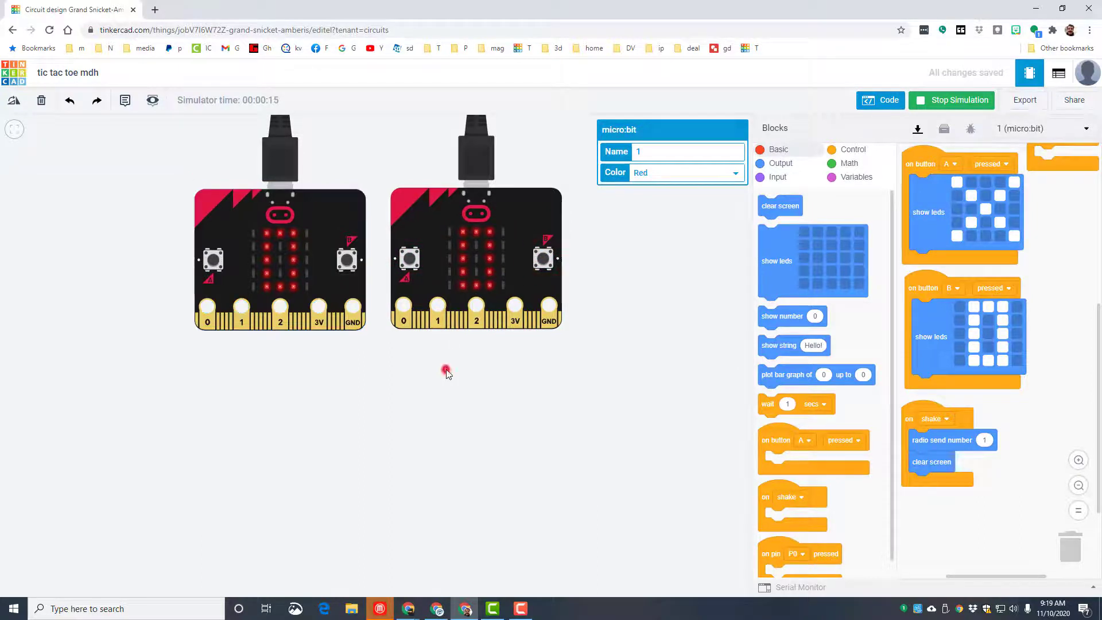
scroll(446, 370, "down", 3)
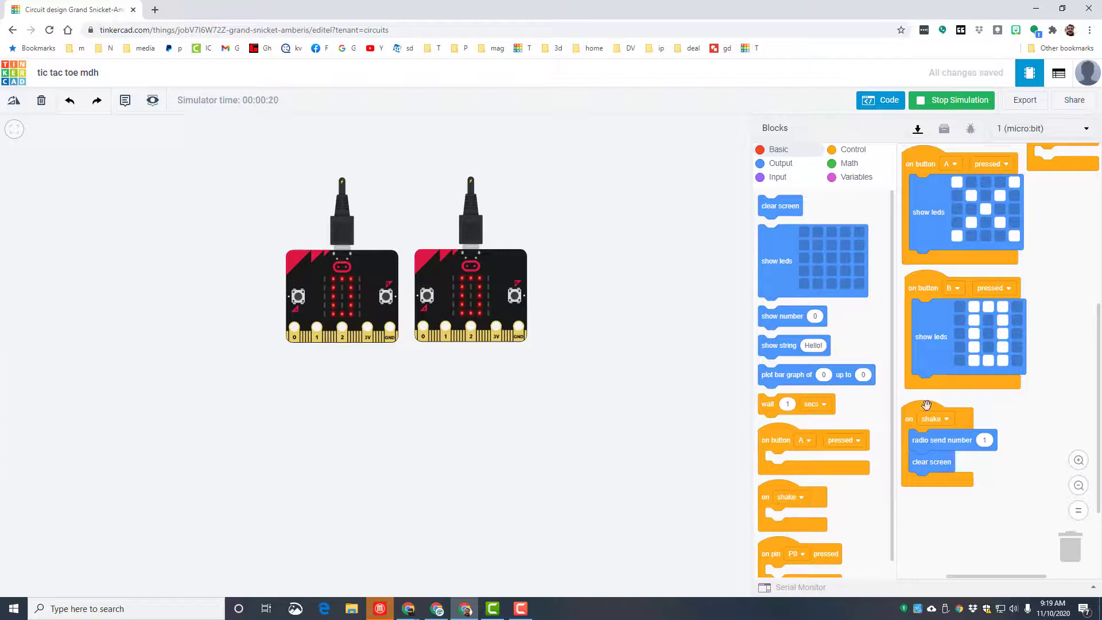
left_click(500, 264)
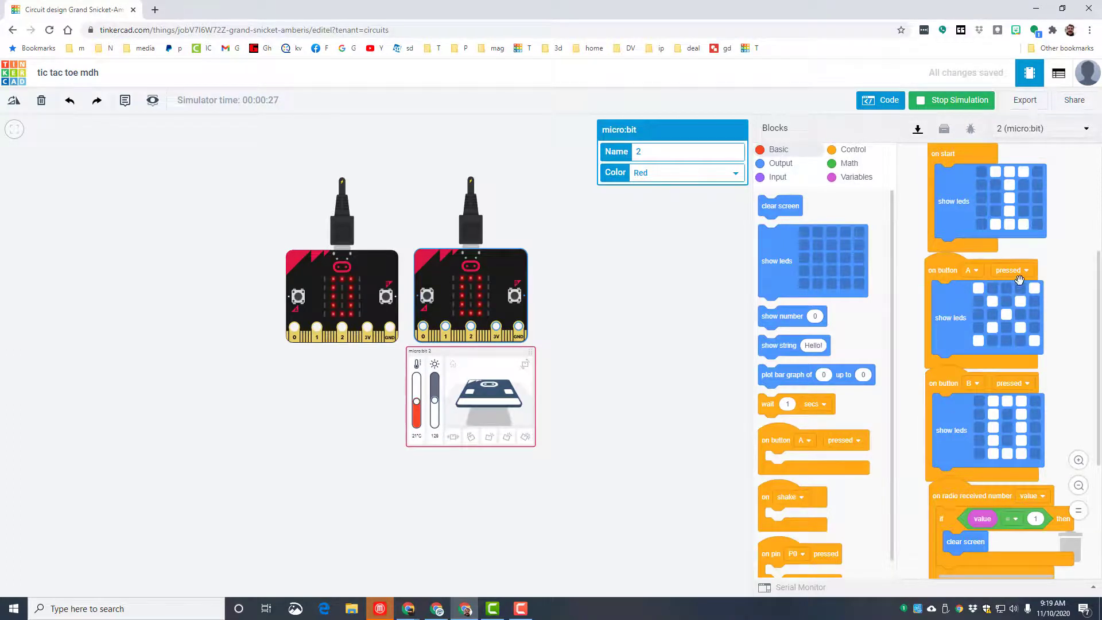
scroll(941, 404, "down", 2)
scroll(941, 403, "down", 2)
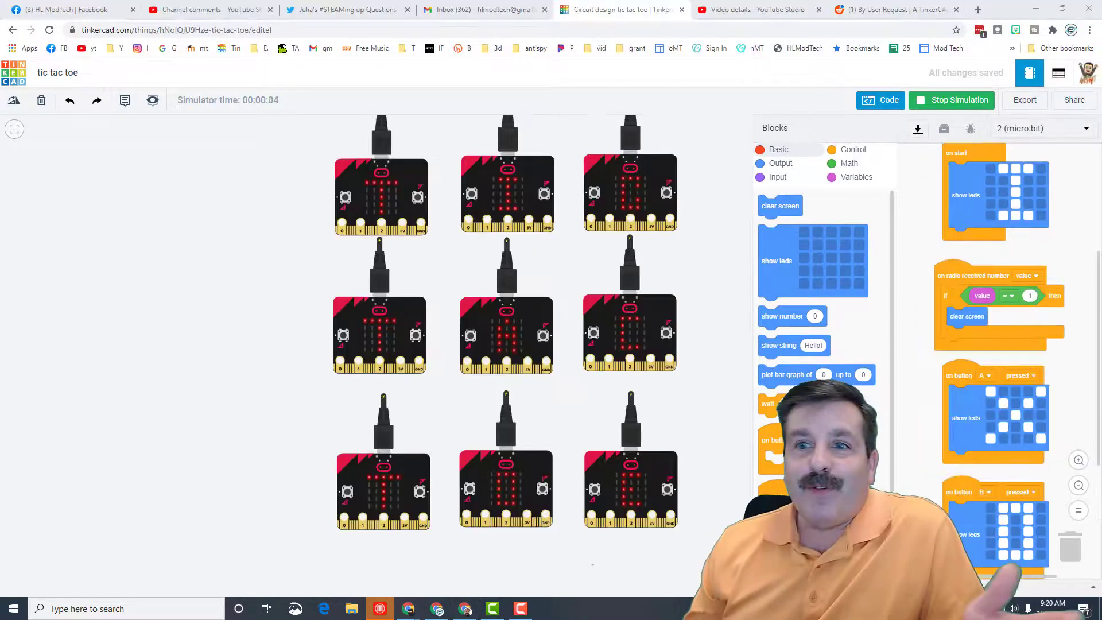
Shake the top-left micro:bit so every display in the nine-board design clears.
left_click(352, 169)
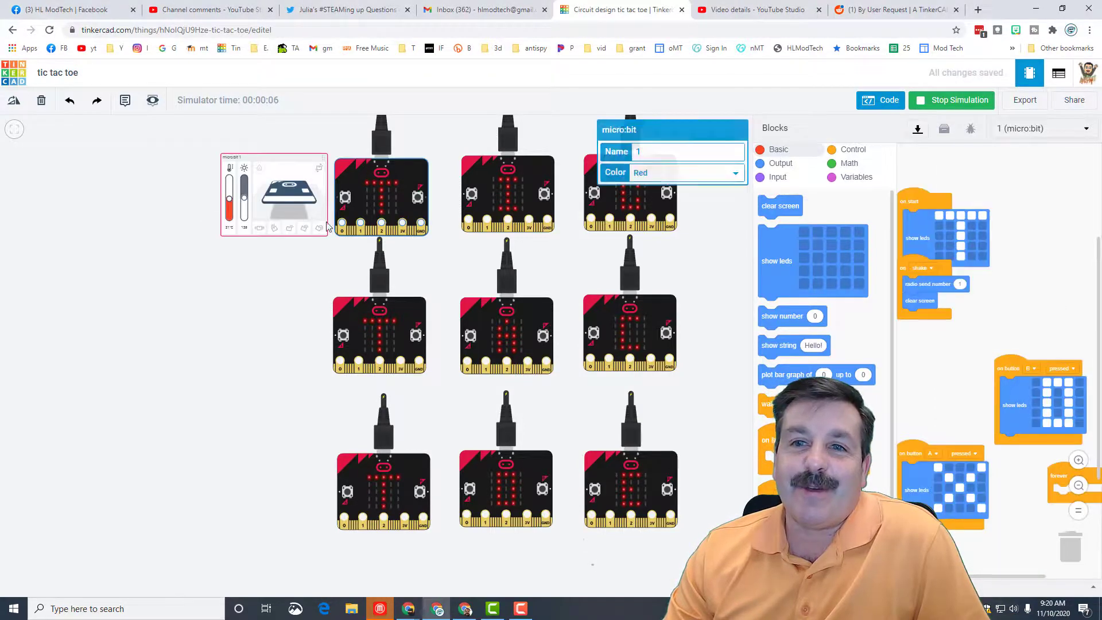
left_click(260, 230)
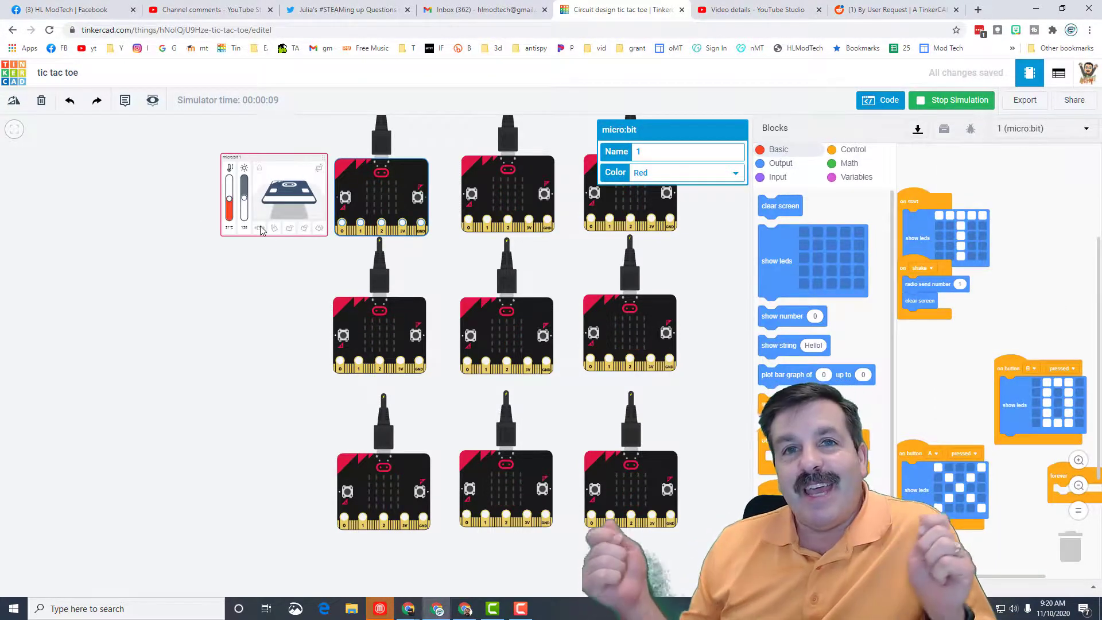